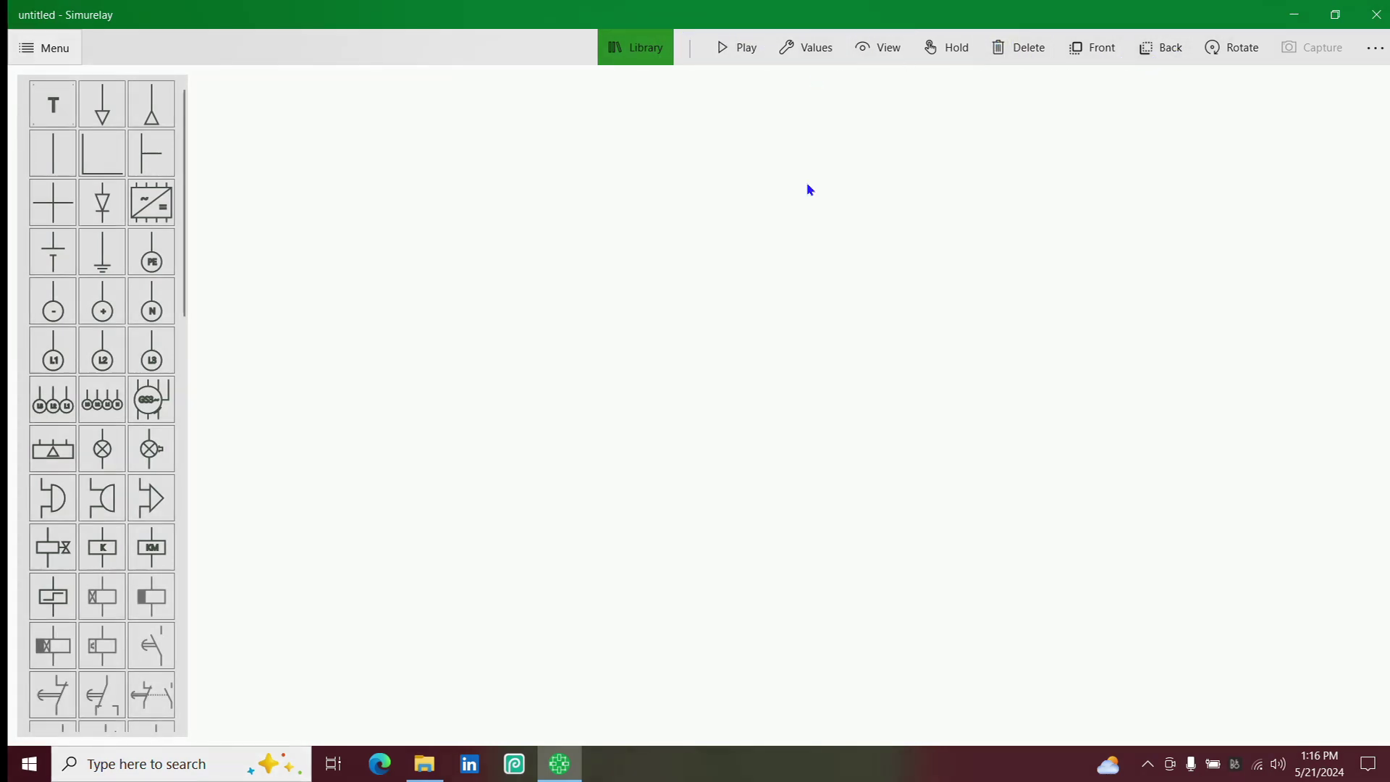
Browse the component library to review the available supply, coil, contact, pushbutton and switch symbols.
{"action": "left_click", "coordinate": [642, 52]}
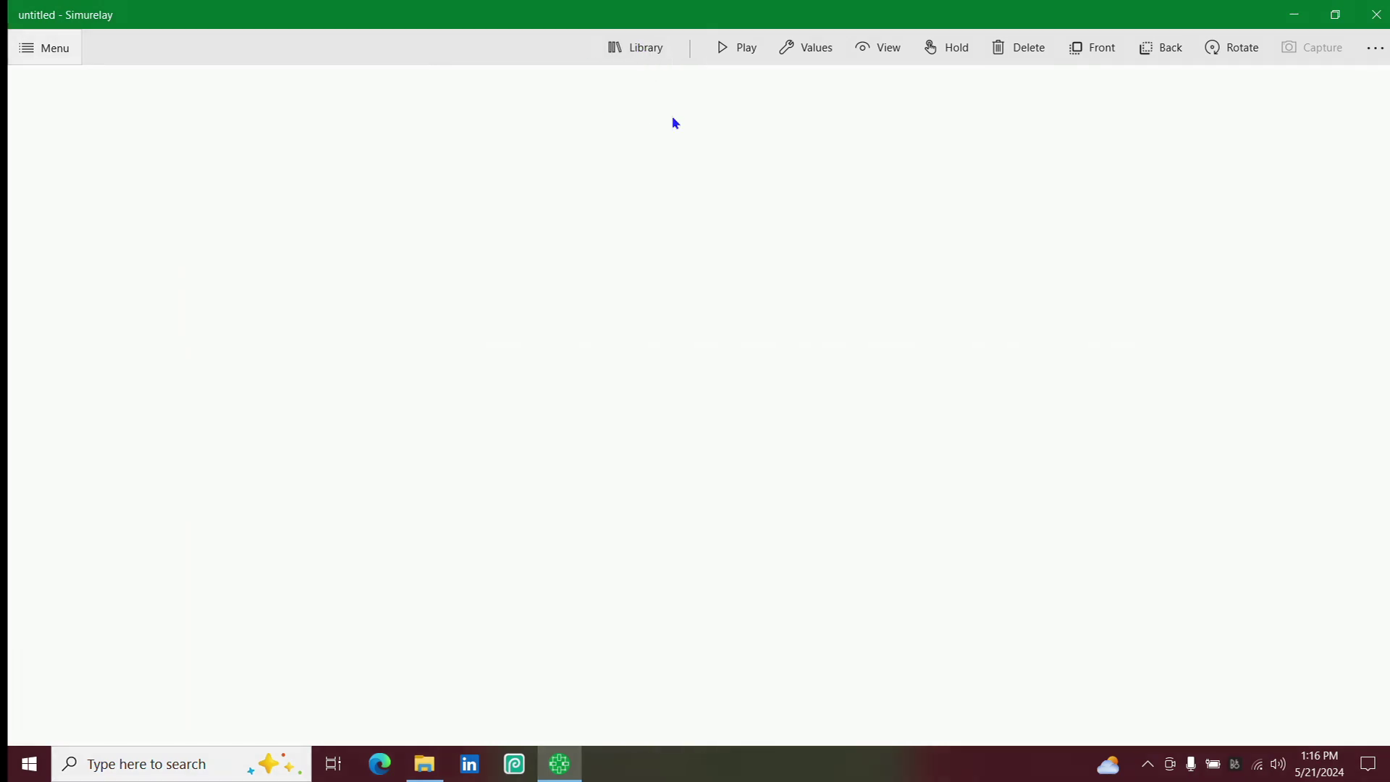
{"action": "left_click", "coordinate": [660, 52]}
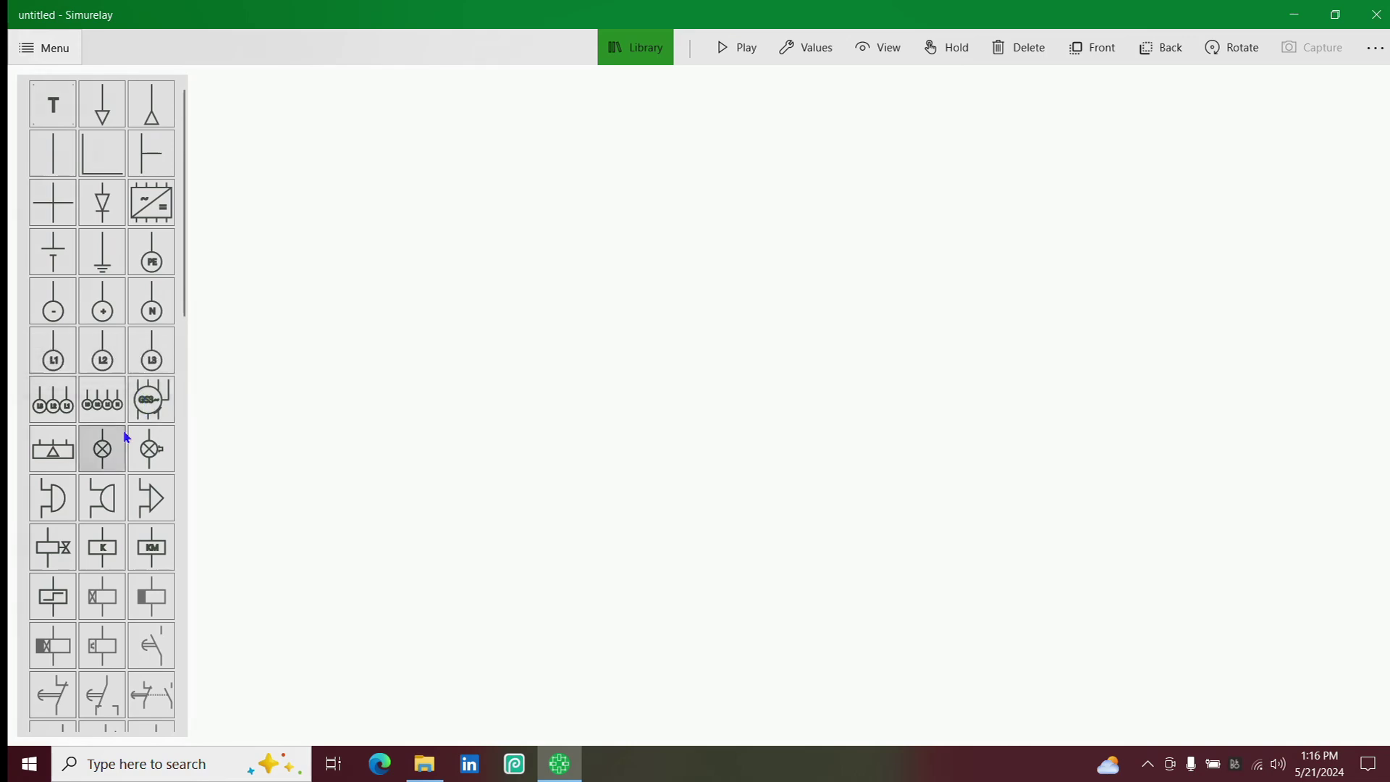
{"action": "scroll", "coordinate": [146, 446], "scroll_direction": "down", "scroll_amount": 5}
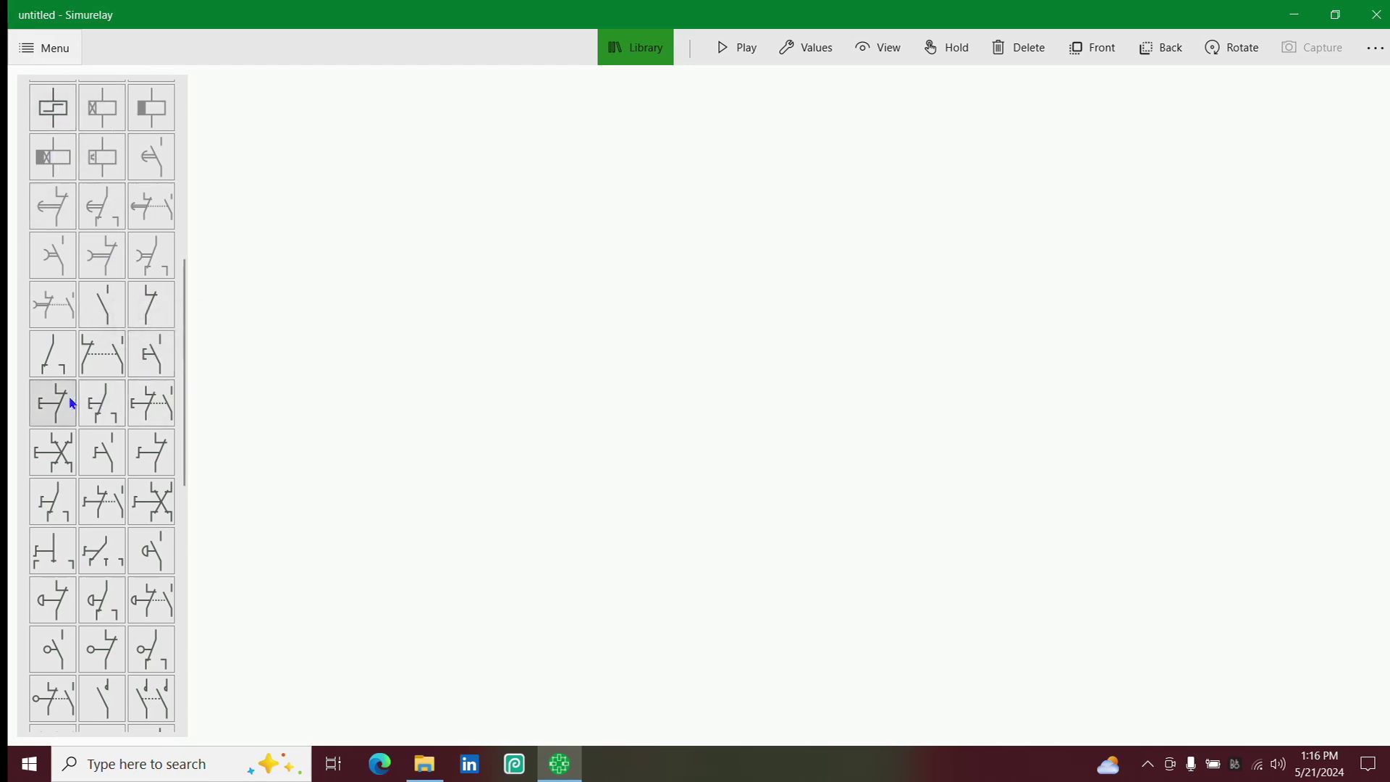
{"action": "scroll", "coordinate": [70, 403], "scroll_direction": "down", "scroll_amount": 3}
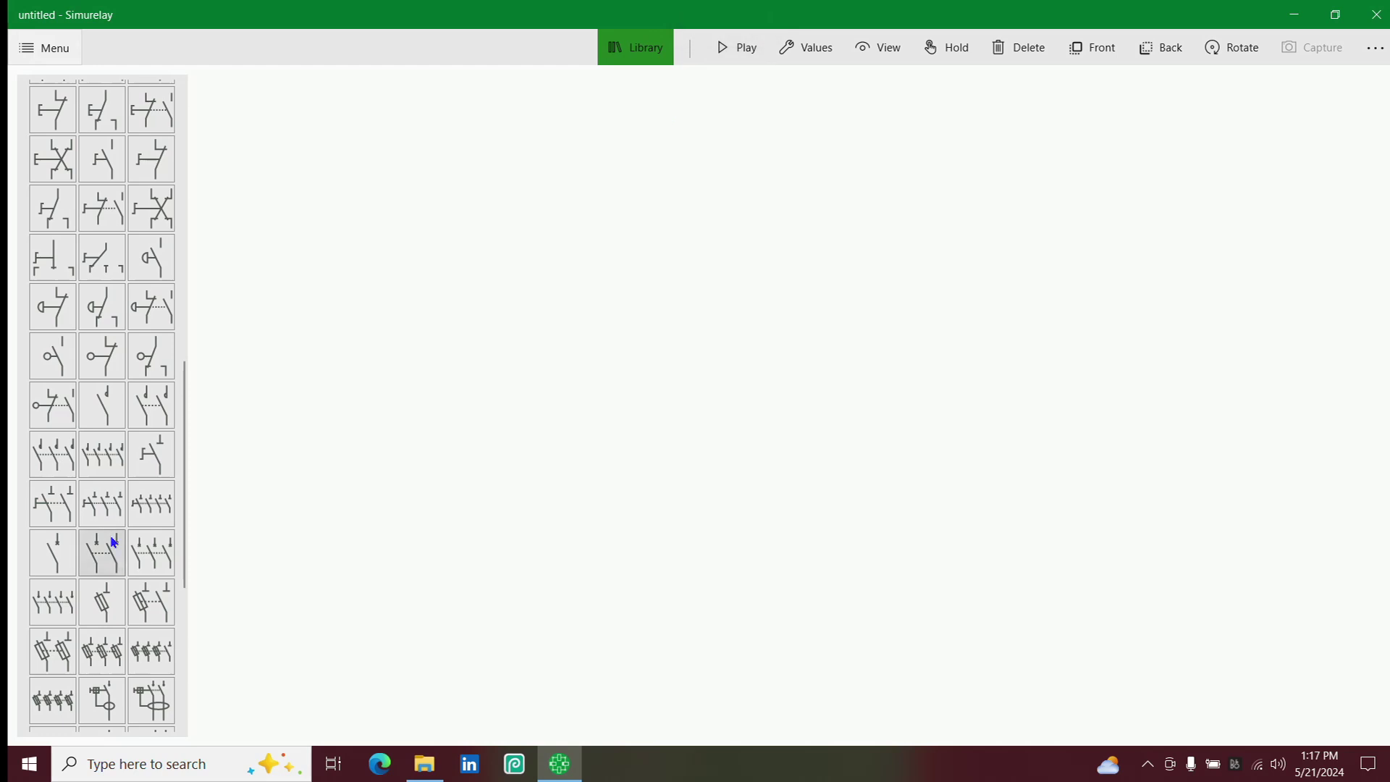
{"action": "scroll", "coordinate": [111, 543], "scroll_direction": "up", "scroll_amount": 5}
{"action": "scroll", "coordinate": [139, 270], "scroll_direction": "up", "scroll_amount": 4}
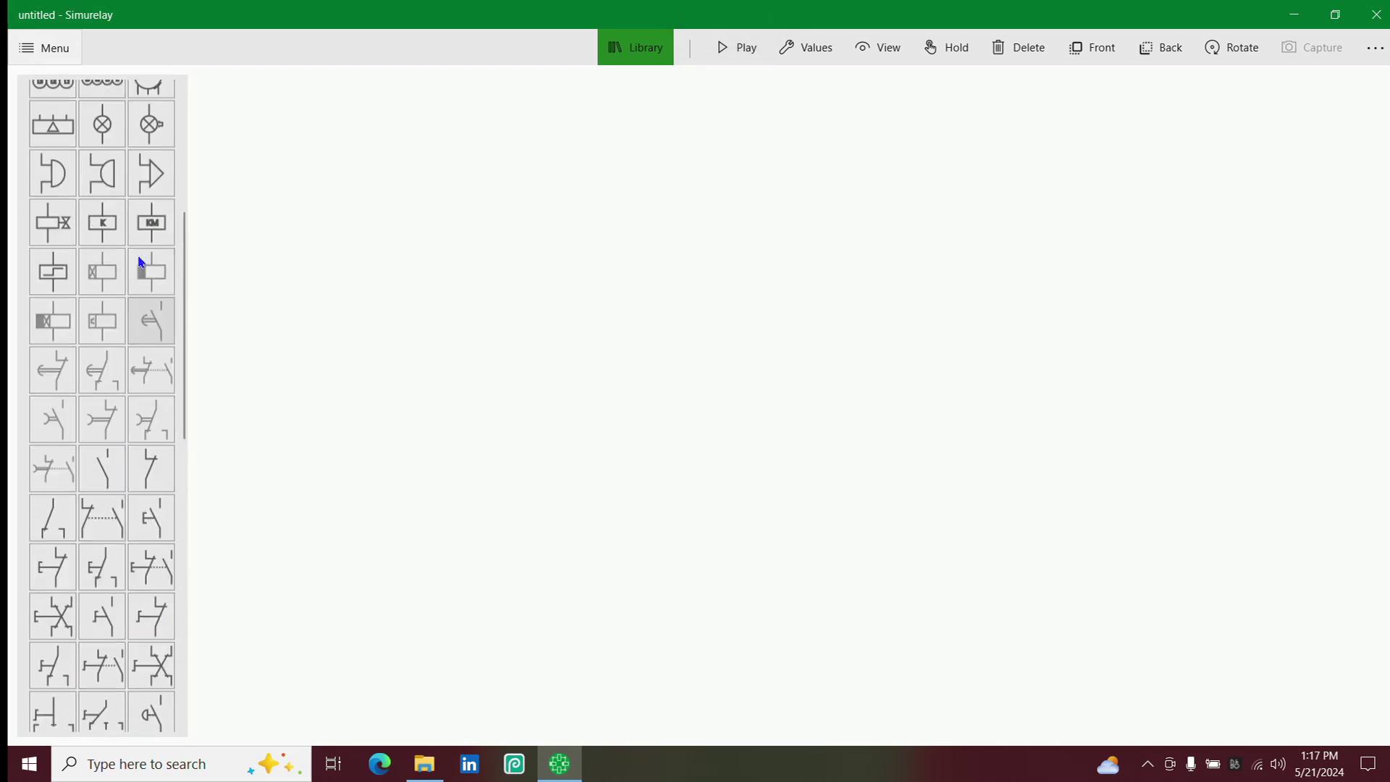
{"action": "scroll", "coordinate": [135, 267], "scroll_direction": "down", "scroll_amount": 8}
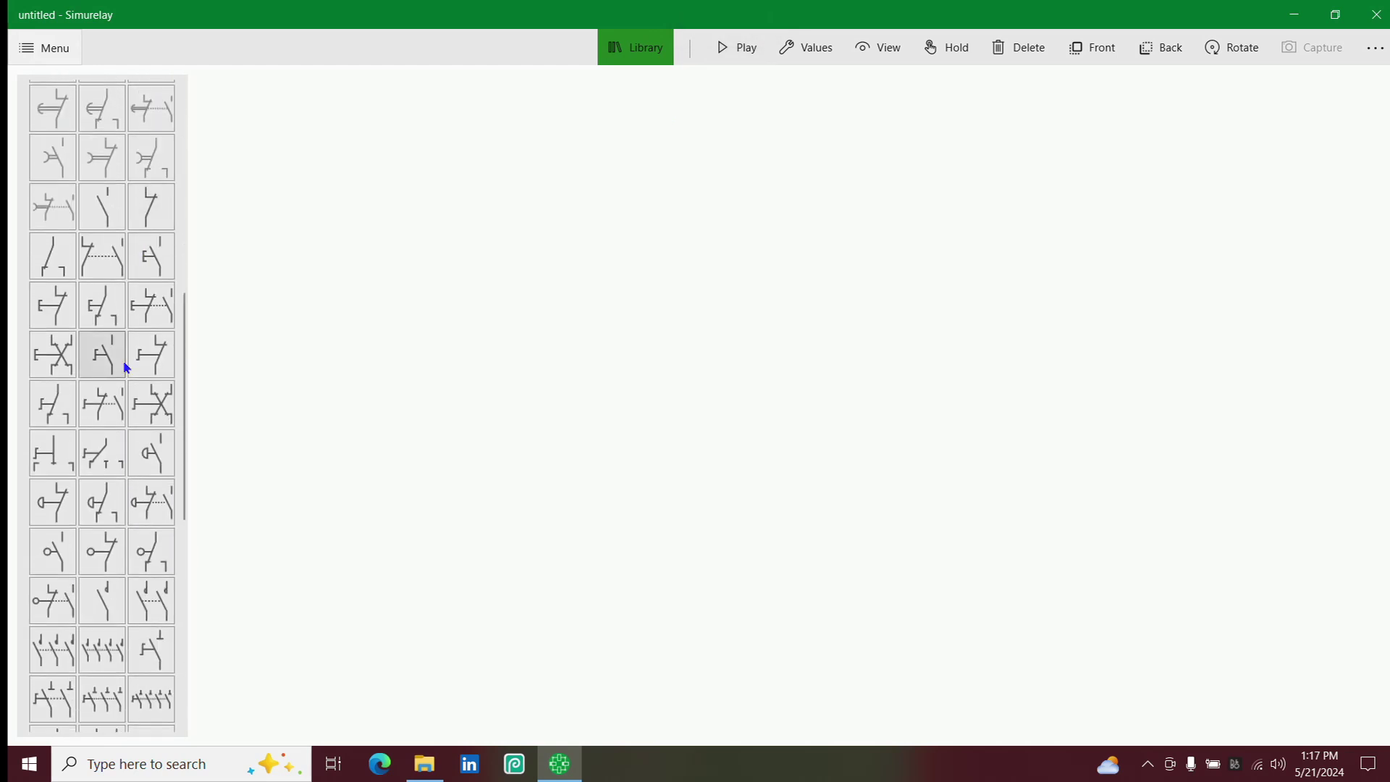
{"action": "scroll", "coordinate": [120, 478], "scroll_direction": "down", "scroll_amount": 6}
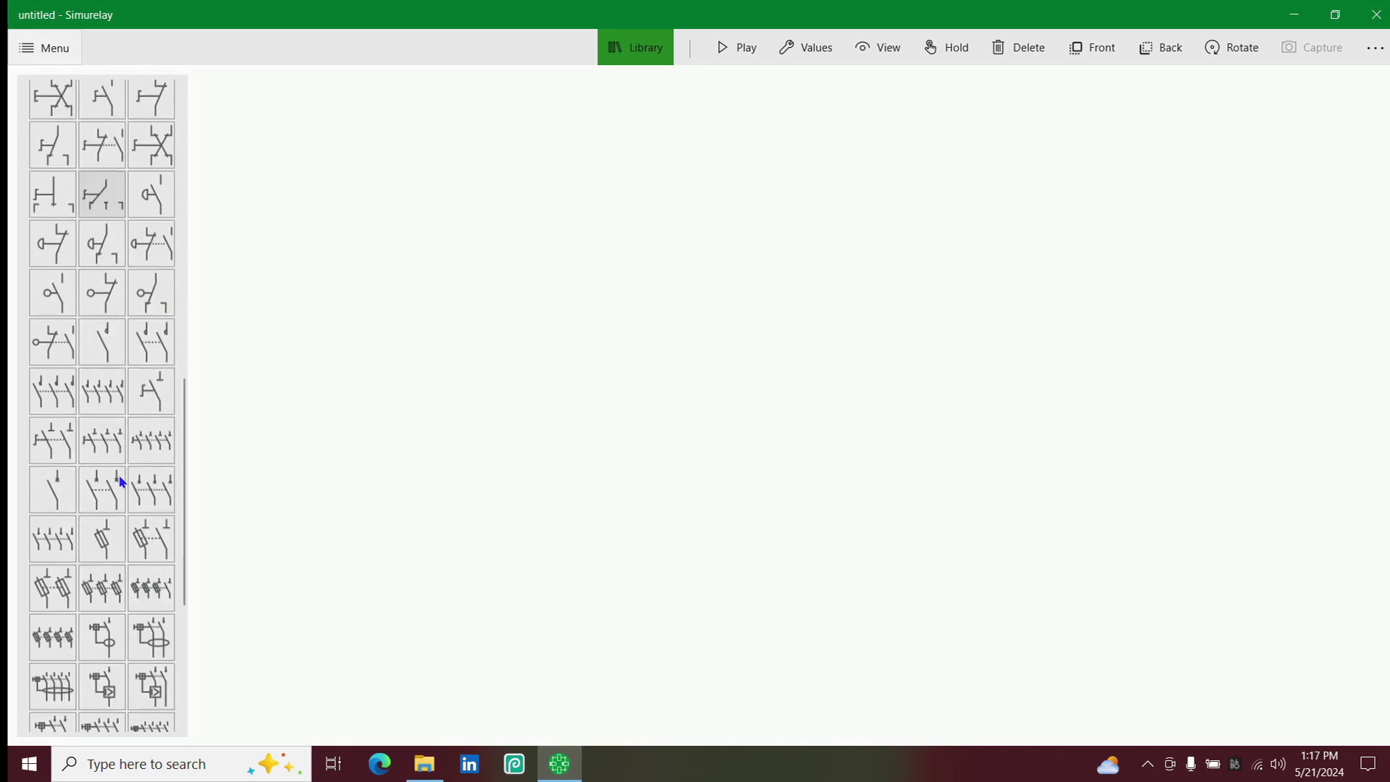
{"action": "scroll", "coordinate": [109, 443], "scroll_direction": "up", "scroll_amount": 4}
{"action": "scroll", "coordinate": [109, 444], "scroll_direction": "up", "scroll_amount": 6}
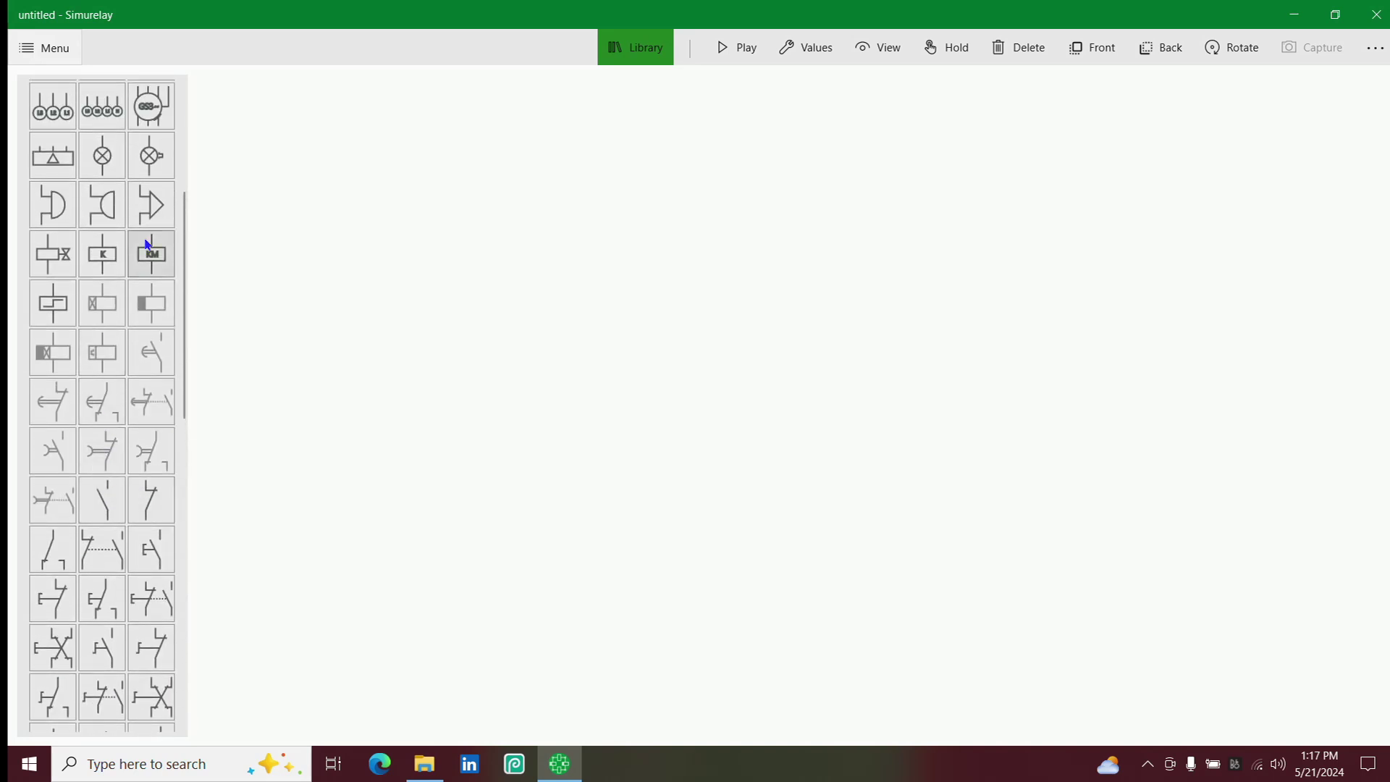
{"action": "scroll", "coordinate": [147, 254], "scroll_direction": "up", "scroll_amount": 4}
Place a normally open pushbutton and a normally open relay contact side by side on the canvas.
{"action": "scroll", "coordinate": [143, 251], "scroll_direction": "down", "scroll_amount": 4}
{"action": "scroll", "coordinate": [141, 252], "scroll_direction": "down", "scroll_amount": 2}
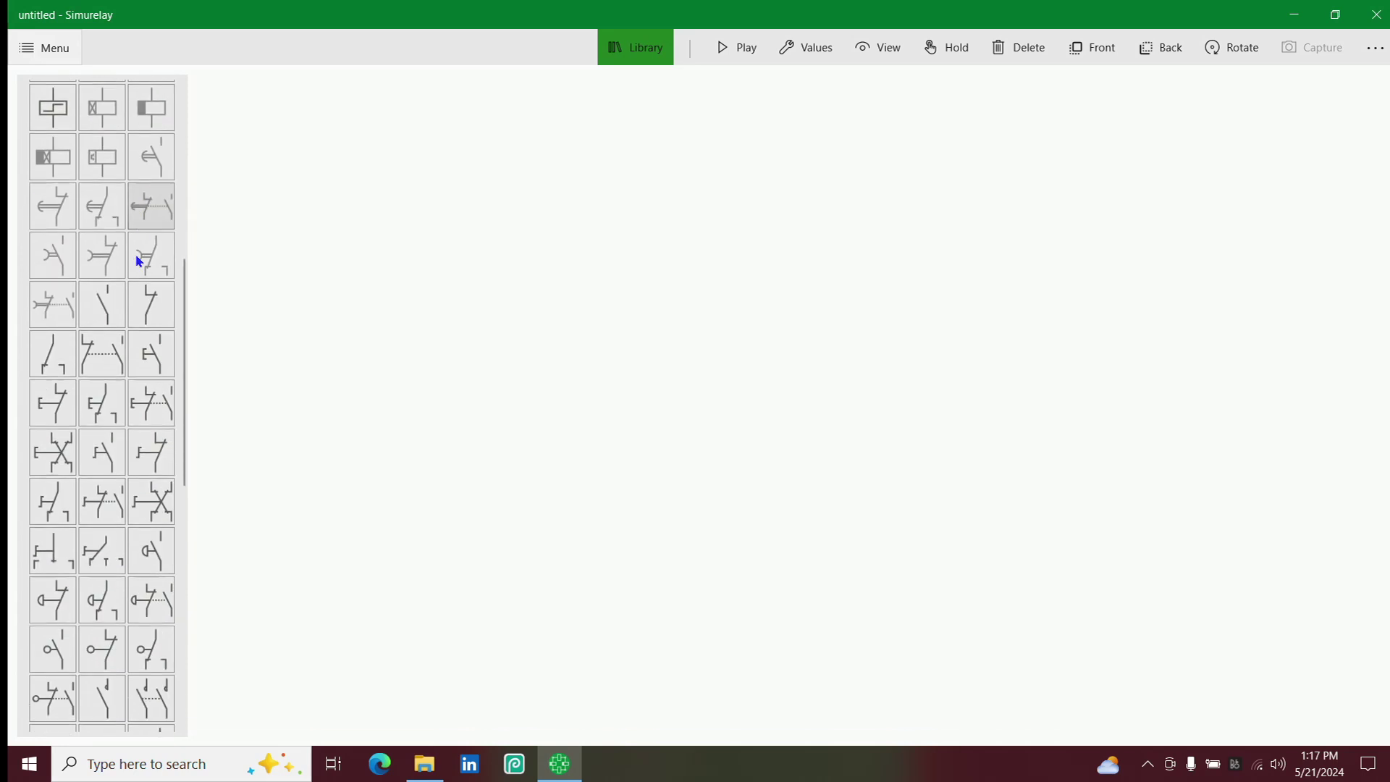
{"action": "left_click", "coordinate": [147, 366]}
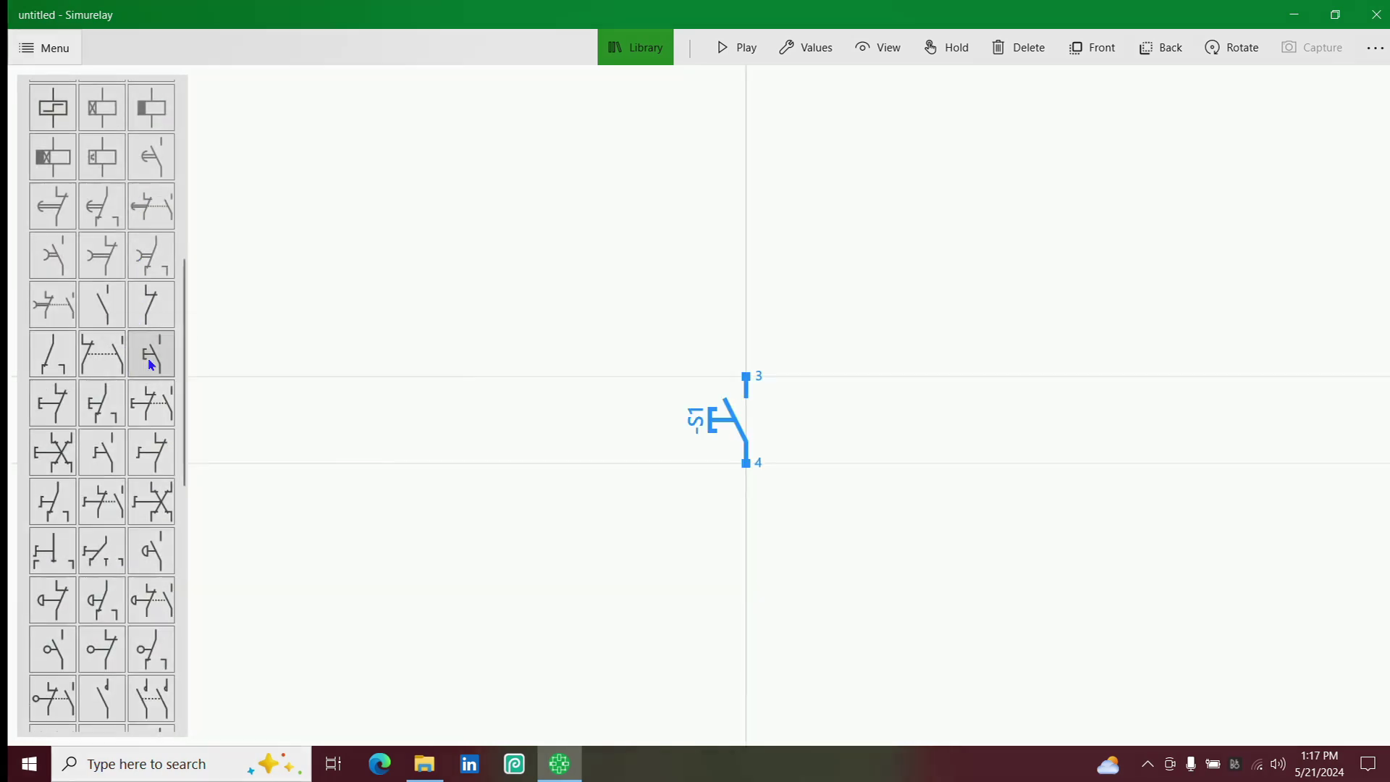
{"action": "left_click", "coordinate": [102, 316]}
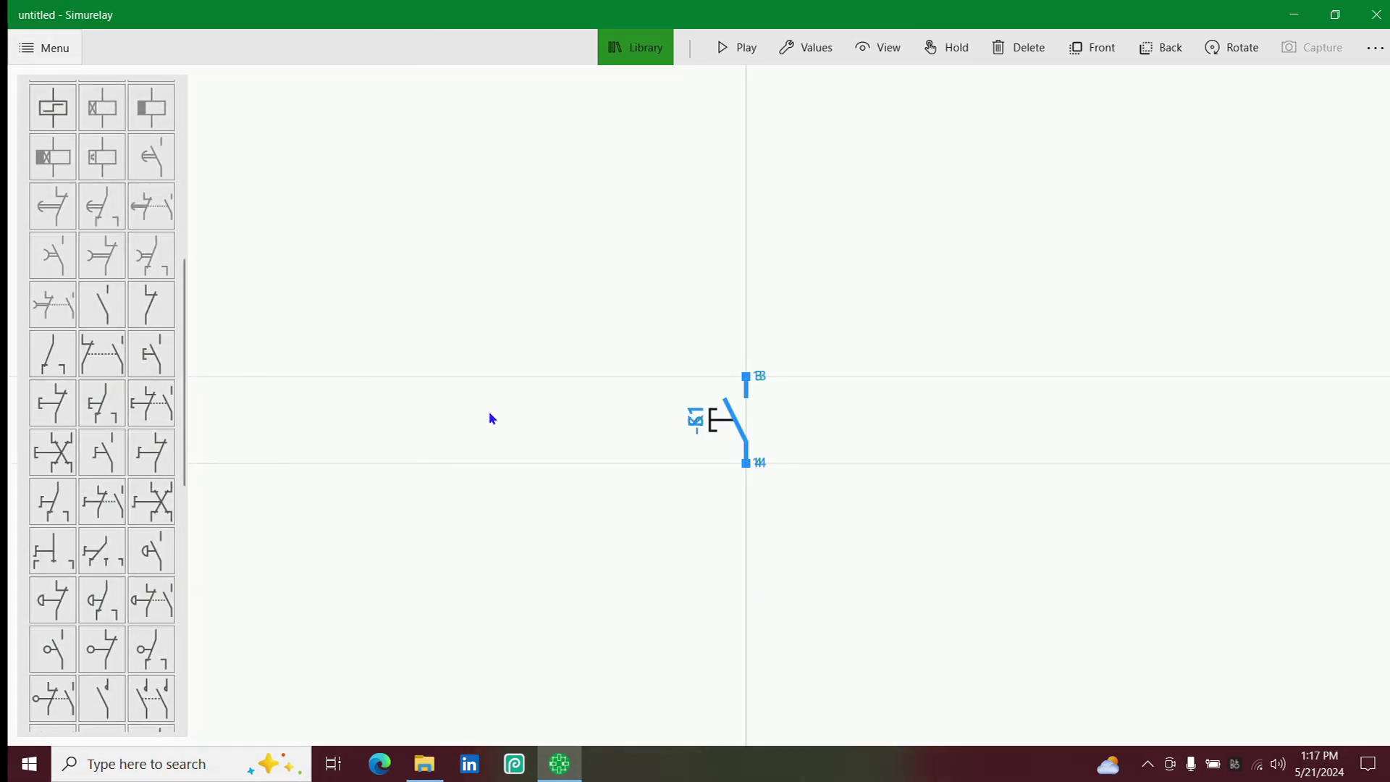
{"action": "left_click_drag", "start_coordinate": [728, 429], "coordinate": [794, 429]}
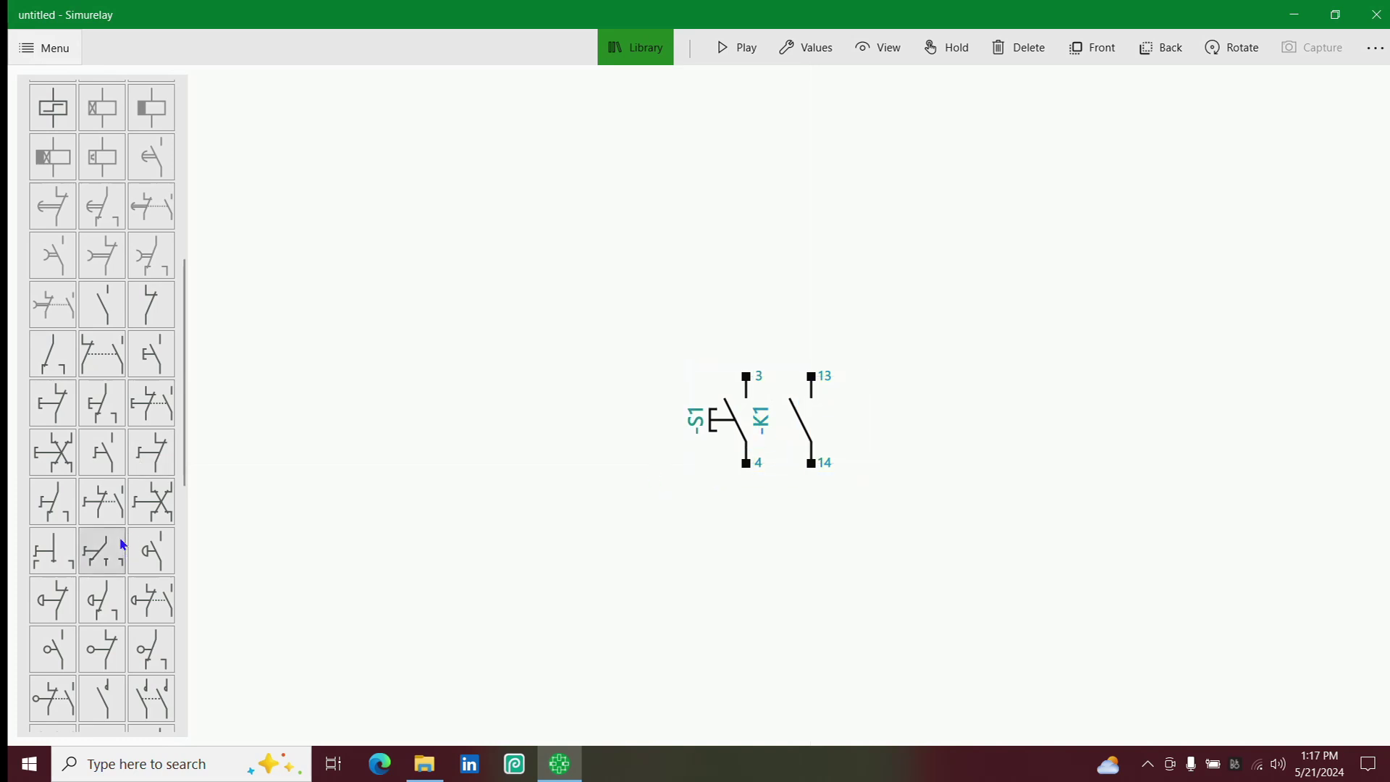
Add a KM contactor coil below the pushbutton and relay contact, wiring those two in parallel to coil terminal A1.
{"action": "scroll", "coordinate": [121, 545], "scroll_direction": "up", "scroll_amount": 5}
{"action": "left_click", "coordinate": [160, 467]}
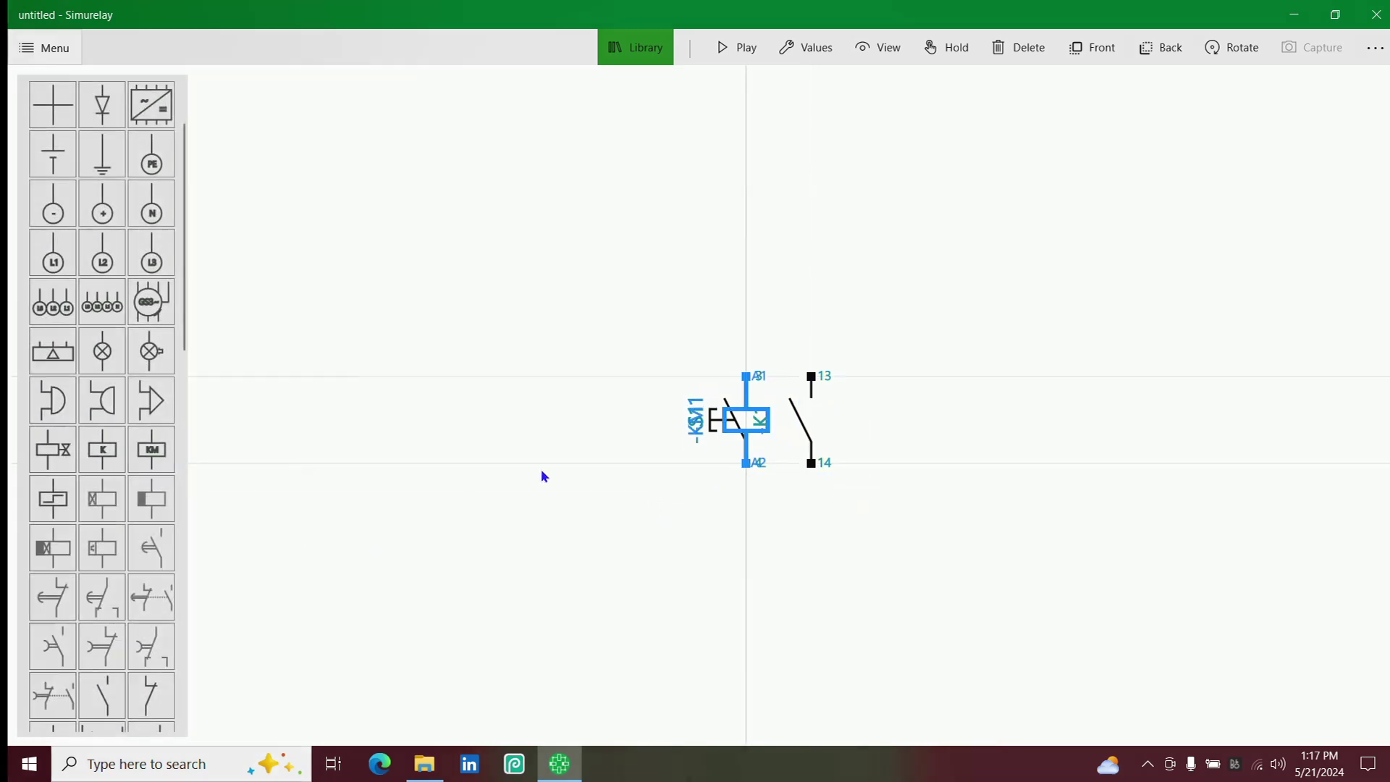
{"action": "left_click_drag", "start_coordinate": [738, 424], "coordinate": [811, 463]}
{"action": "left_click_drag", "start_coordinate": [811, 376], "coordinate": [747, 377]}
Add a normally closed pushbutton above the parallel branch and wire its terminal 2 to the normally open pushbutton's terminal 3.
{"action": "scroll", "coordinate": [81, 231], "scroll_direction": "up", "scroll_amount": 1}
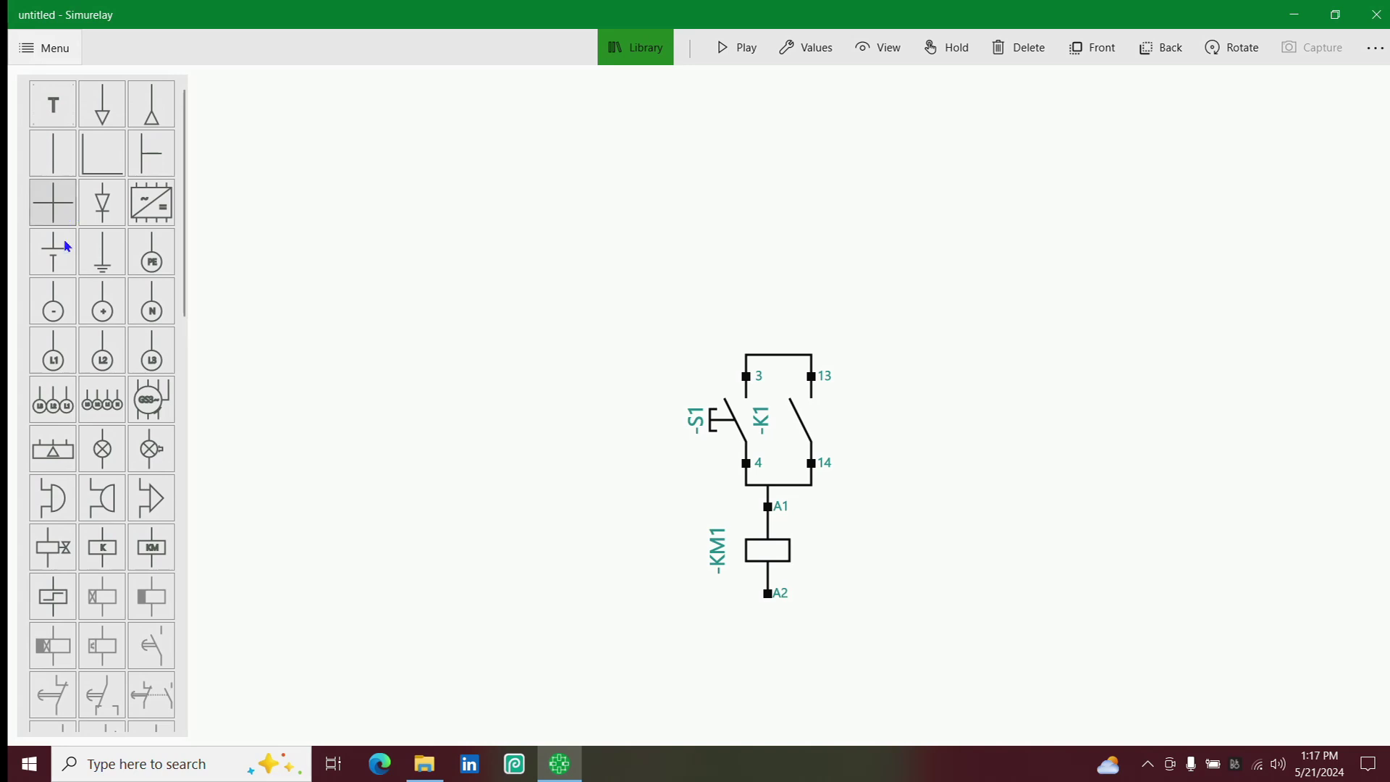
{"action": "scroll", "coordinate": [154, 567], "scroll_direction": "down", "scroll_amount": 2}
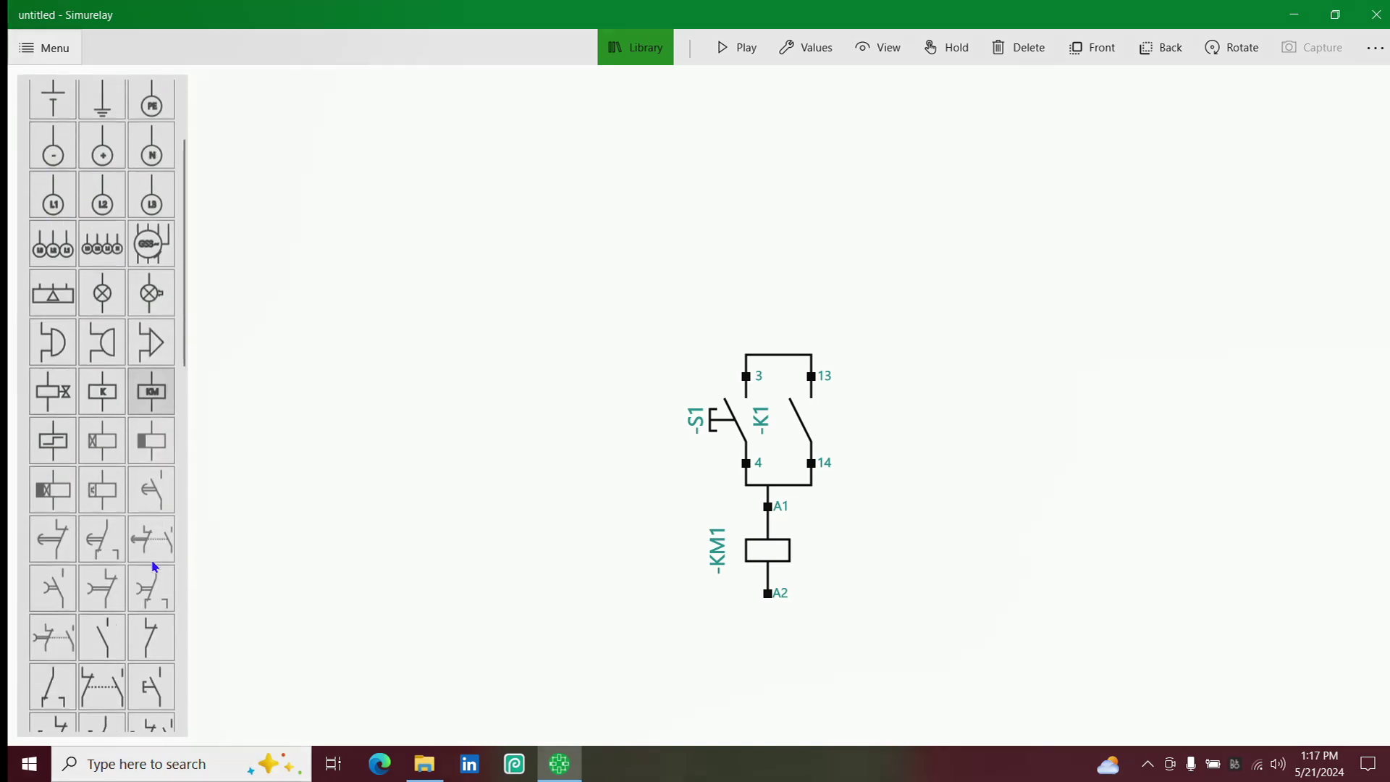
{"action": "scroll", "coordinate": [155, 567], "scroll_direction": "down", "scroll_amount": 2}
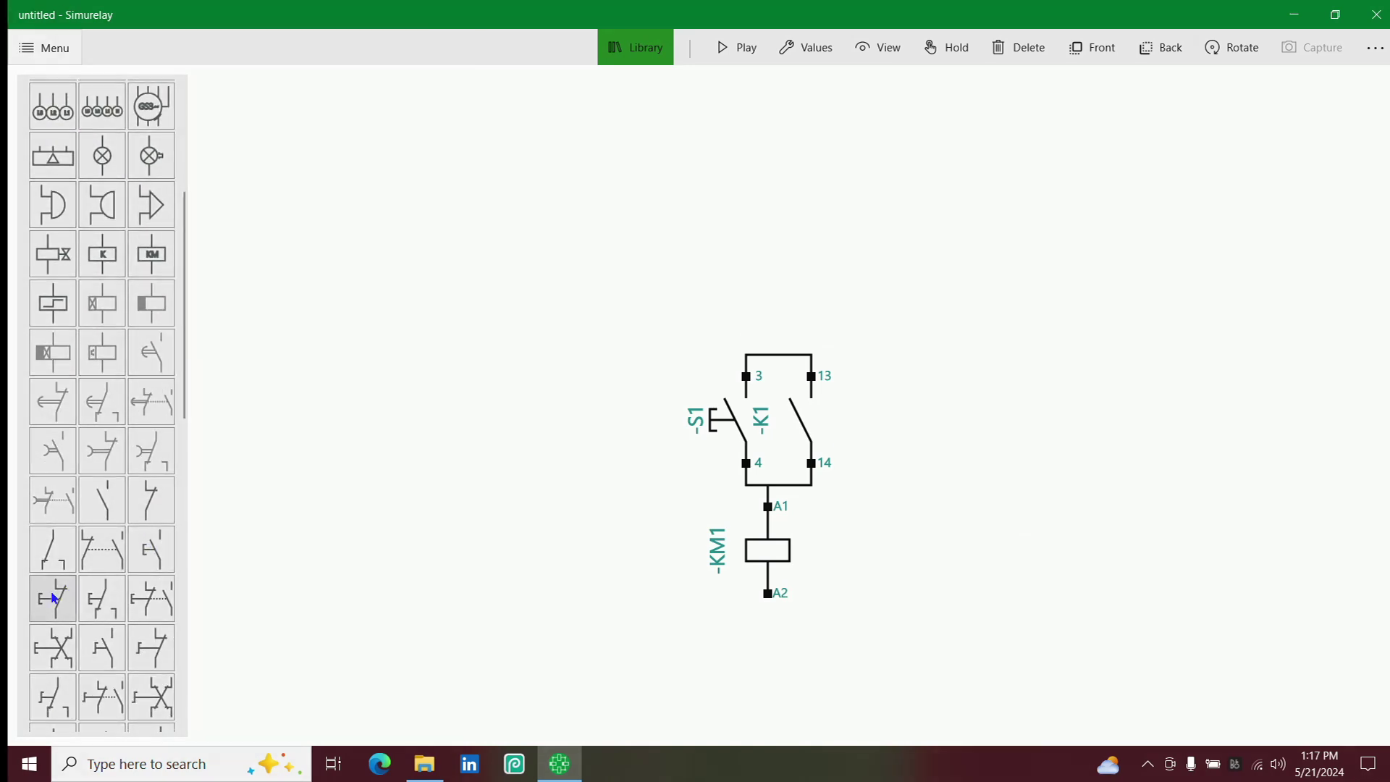
{"action": "left_click_drag", "start_coordinate": [52, 598], "coordinate": [744, 376]}
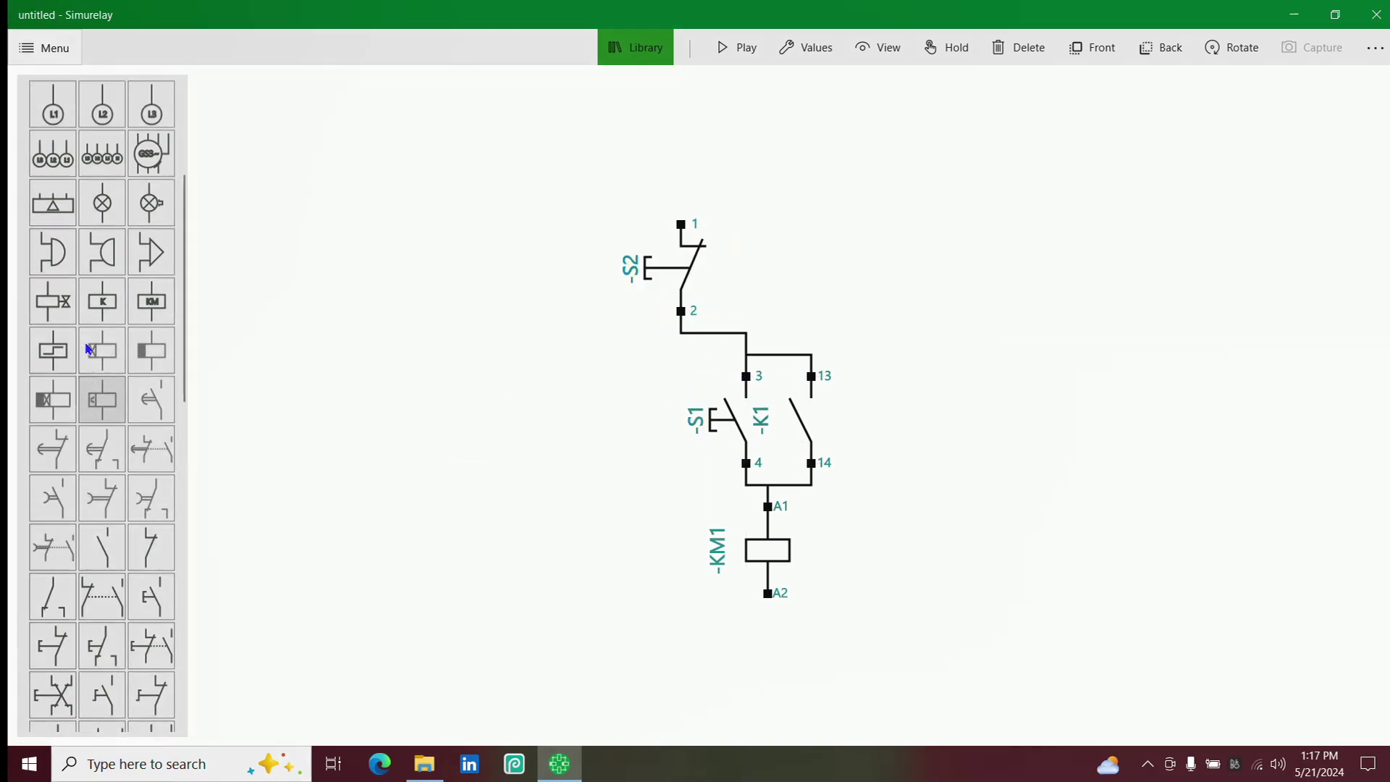
Place a three-pole contactor main contact block on the free canvas to the right of the control circuit.
{"action": "scroll", "coordinate": [102, 355], "scroll_direction": "up", "scroll_amount": 3}
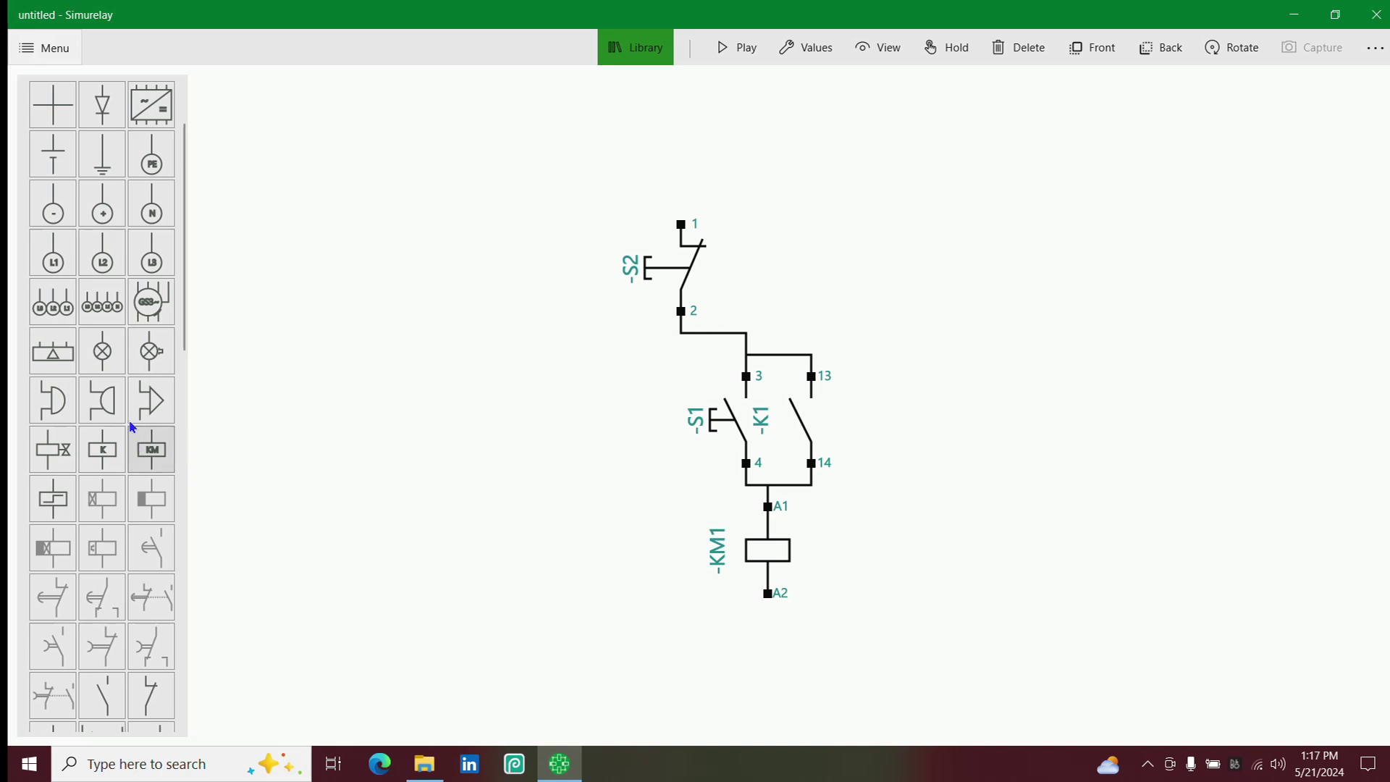
{"action": "scroll", "coordinate": [138, 463], "scroll_direction": "up", "scroll_amount": 2}
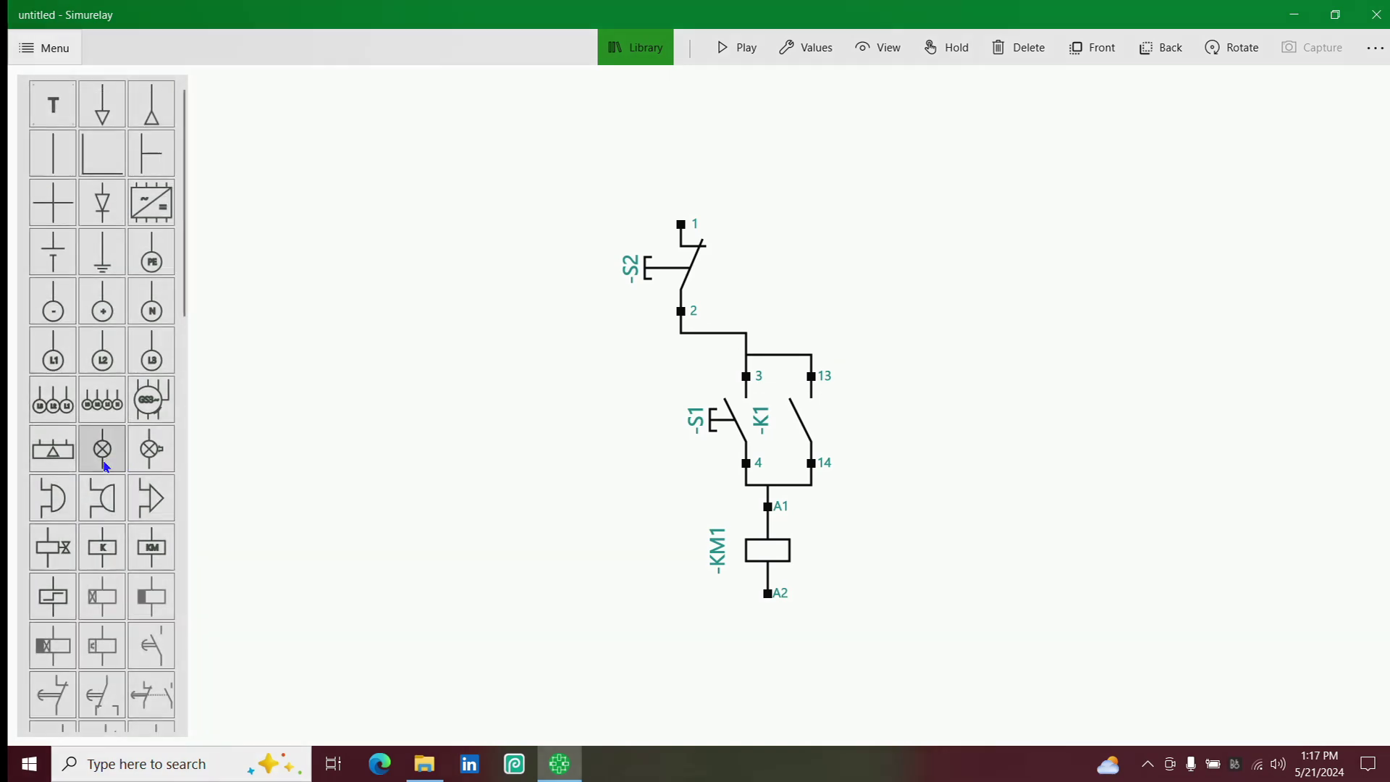
{"action": "scroll", "coordinate": [97, 445], "scroll_direction": "down", "scroll_amount": 8}
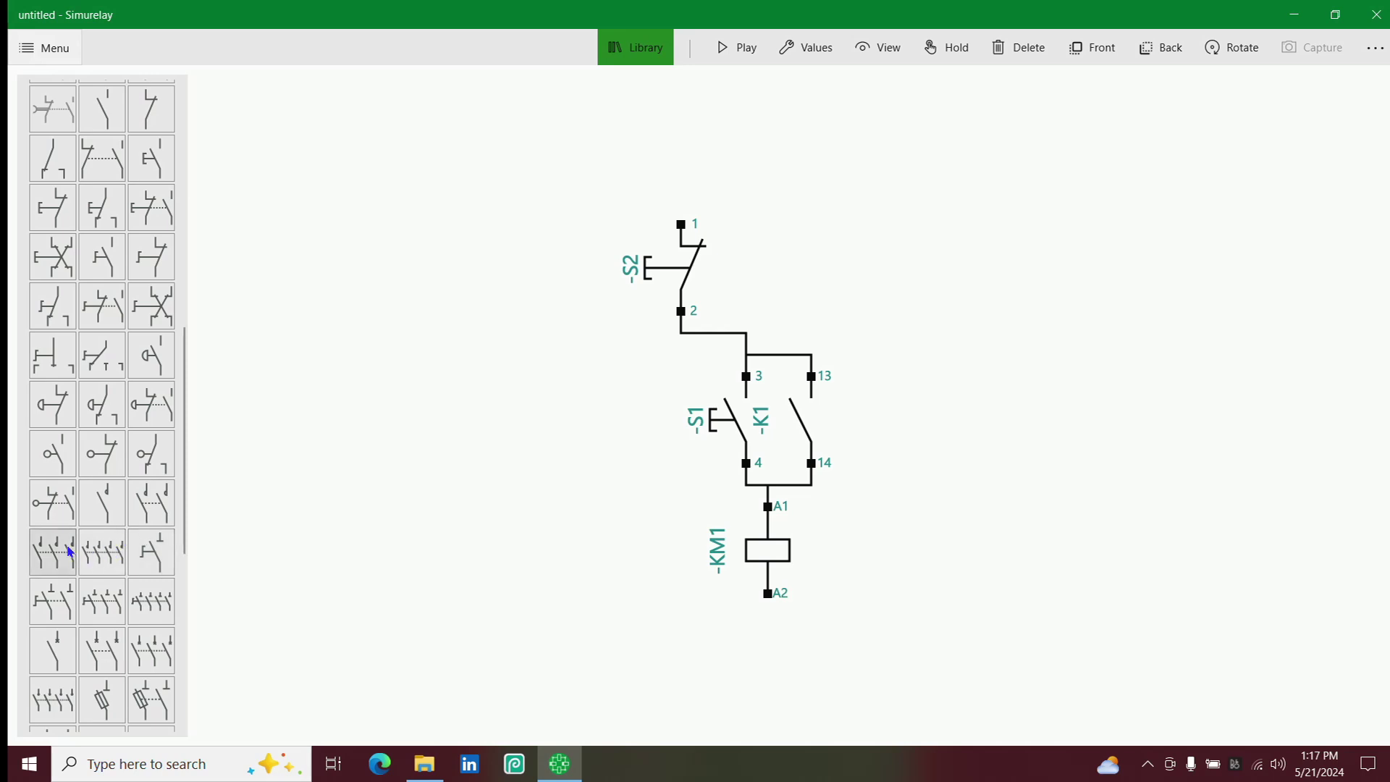
{"action": "mouse_move", "coordinate": [52, 552]}
{"action": "left_mouse_down"}
{"action": "mouse_move", "coordinate": [791, 417]}
{"action": "mouse_move", "coordinate": [965, 334]}
{"action": "left_mouse_up"}
{"action": "left_click_drag", "start_coordinate": [953, 524], "coordinate": [937, 488]}
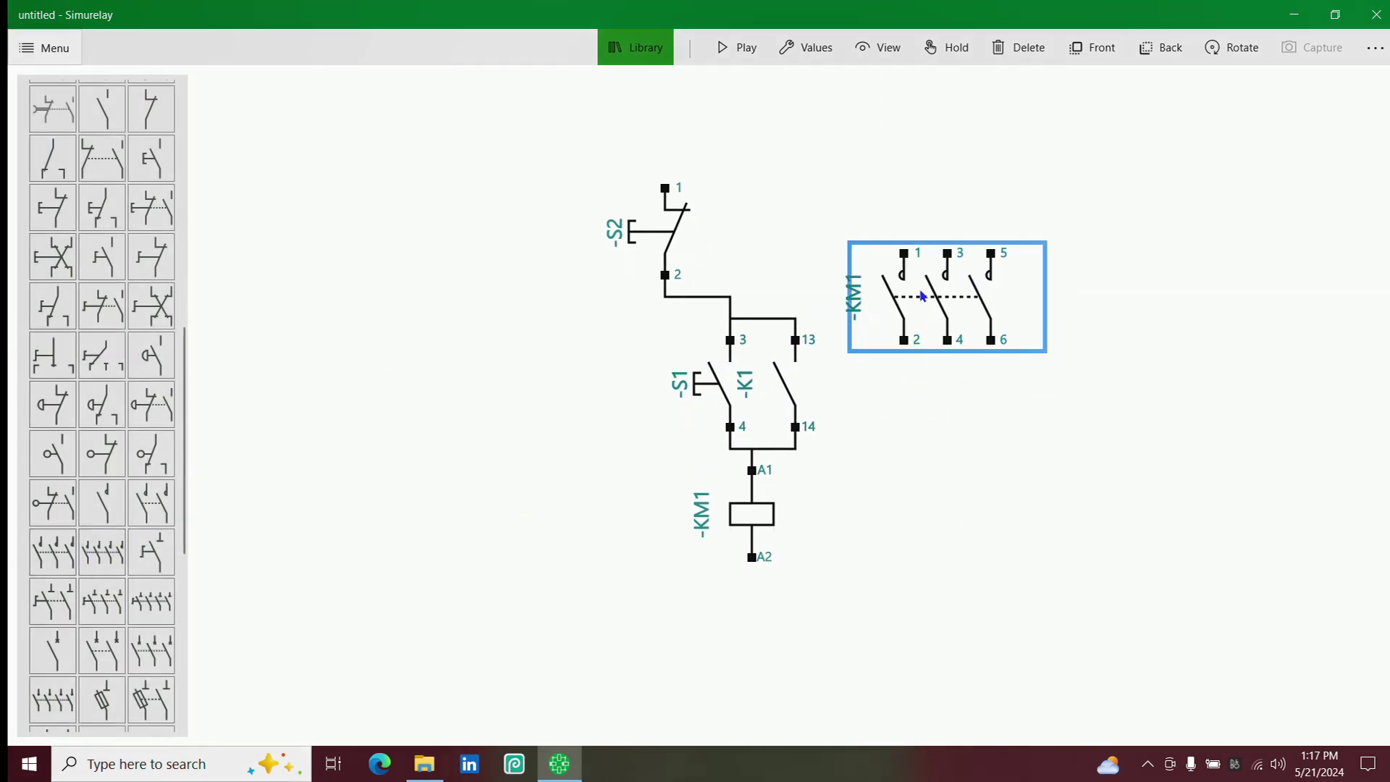
{"action": "left_click", "coordinate": [768, 392]}
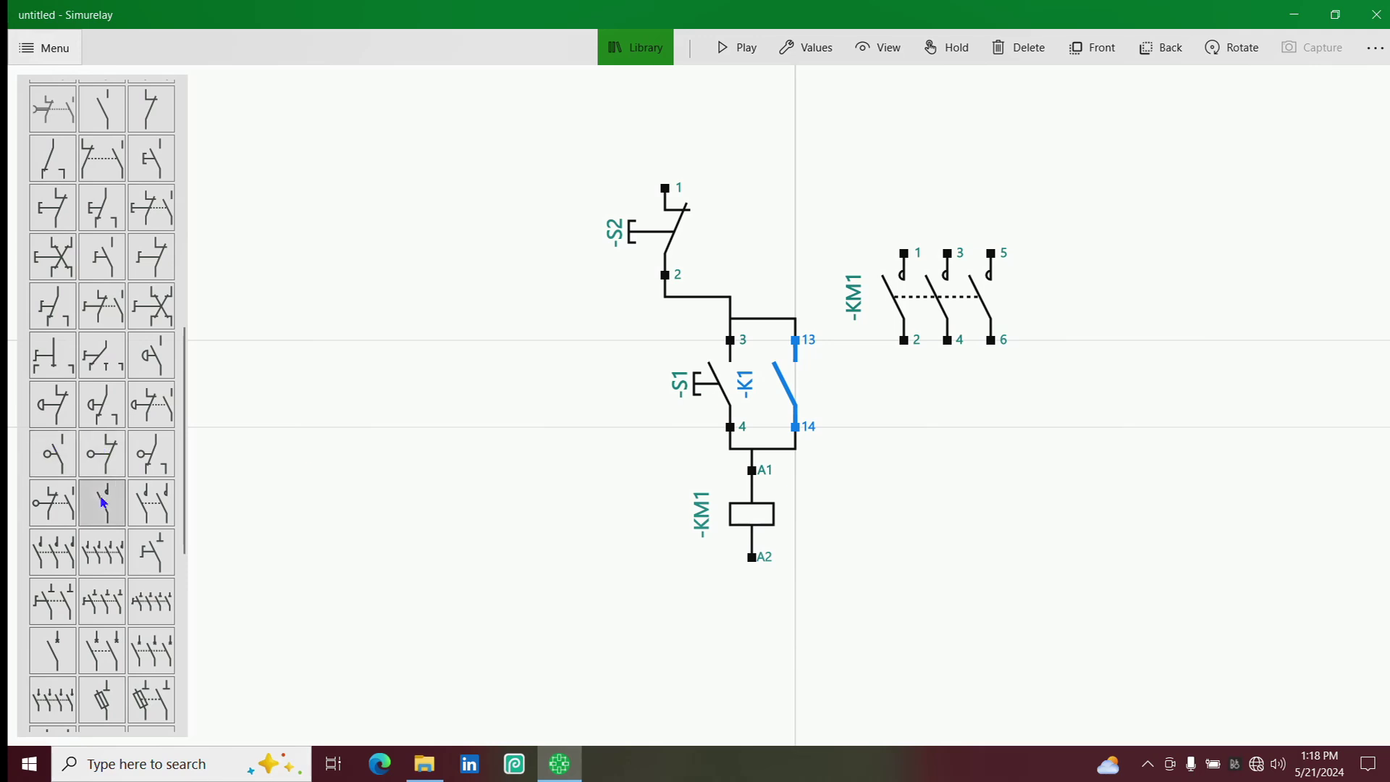
Add a neutral (N) supply terminal beside the contactor coil and wire it to coil terminal A2.
{"action": "scroll", "coordinate": [87, 391], "scroll_direction": "up", "scroll_amount": 5}
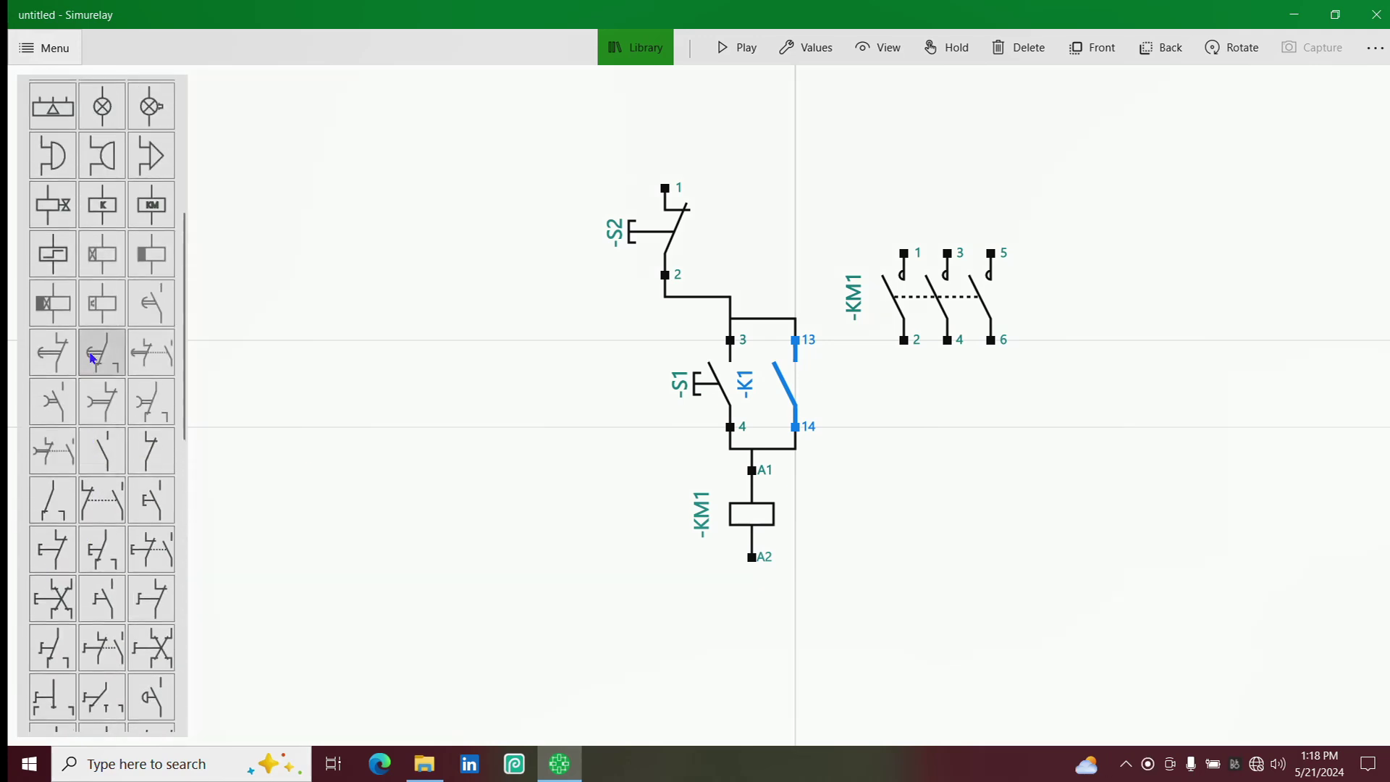
{"action": "scroll", "coordinate": [82, 312], "scroll_direction": "up", "scroll_amount": 3}
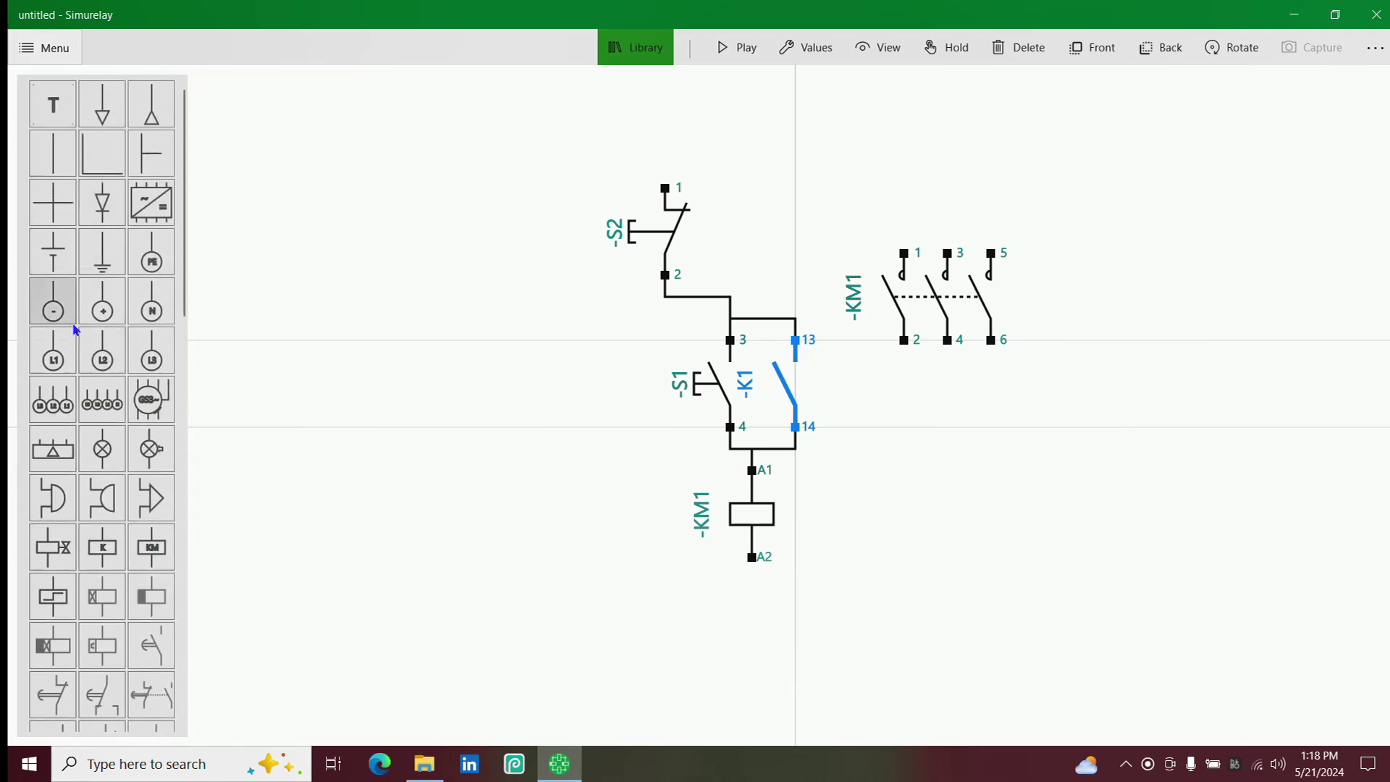
{"action": "left_click_drag", "start_coordinate": [142, 313], "coordinate": [661, 563]}
{"action": "left_click", "coordinate": [725, 428]}
{"action": "left_click_drag", "start_coordinate": [643, 513], "coordinate": [751, 556]}
Place an L1 supply left of the circuit, delete the duplicate L1 over S1, and wire L1 to S2's terminal 1.
{"action": "left_click_drag", "start_coordinate": [52, 351], "coordinate": [709, 449]}
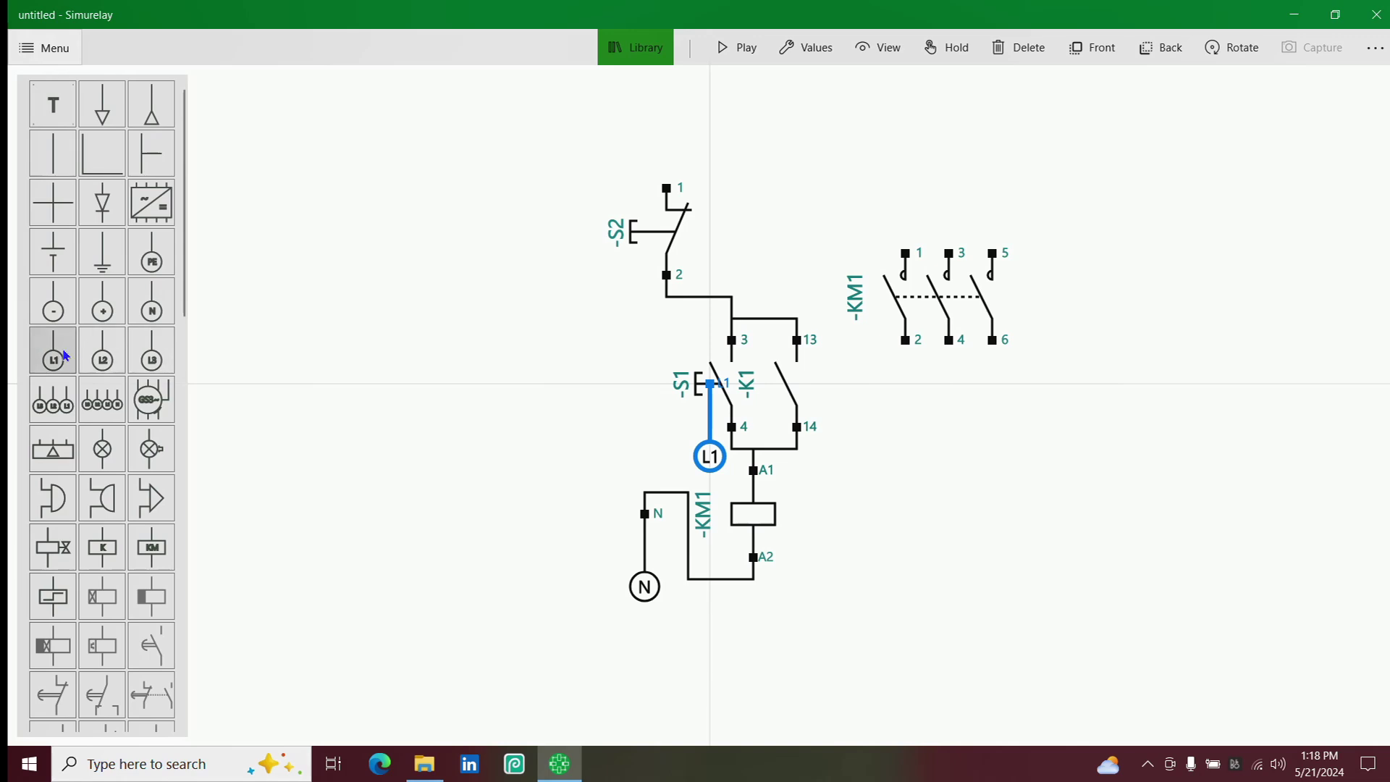
{"action": "left_click", "coordinate": [390, 246]}
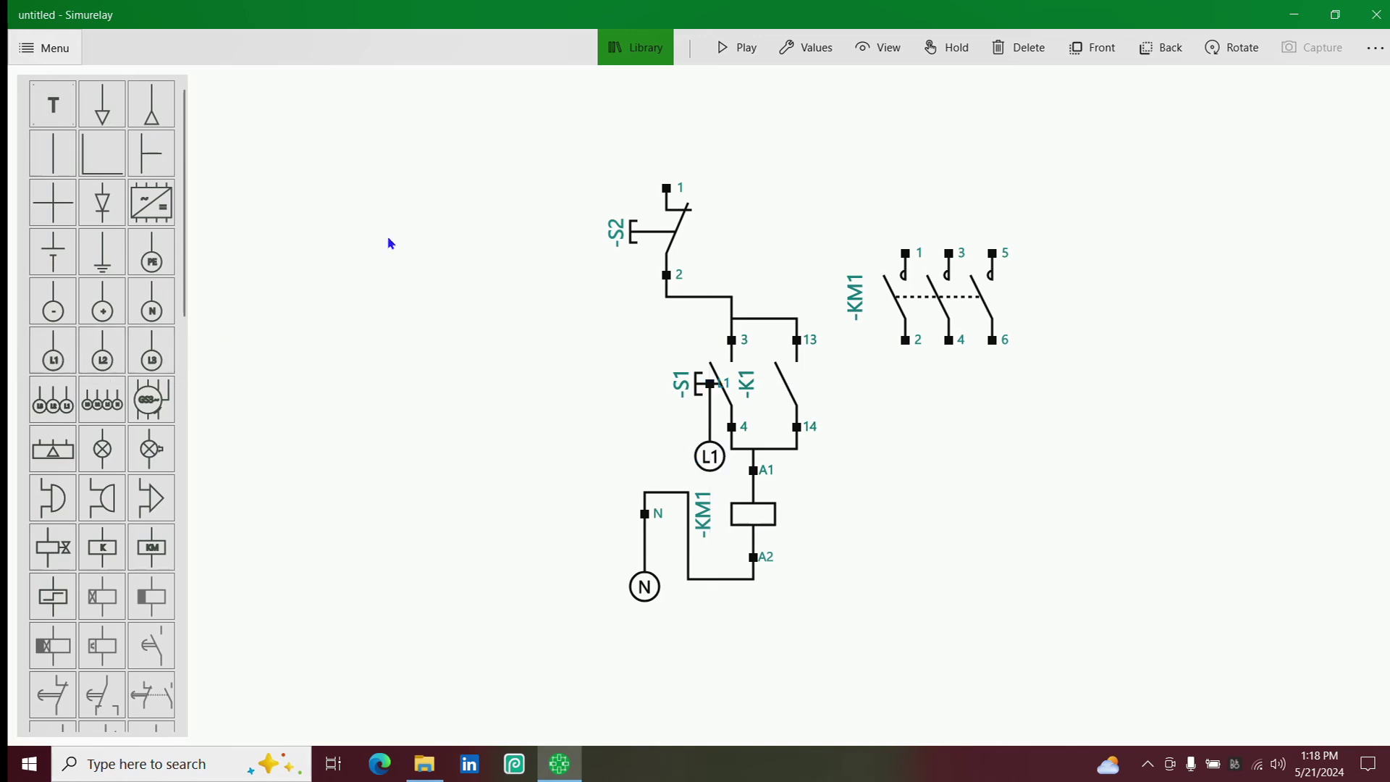
{"action": "left_click_drag", "start_coordinate": [710, 455], "coordinate": [492, 346]}
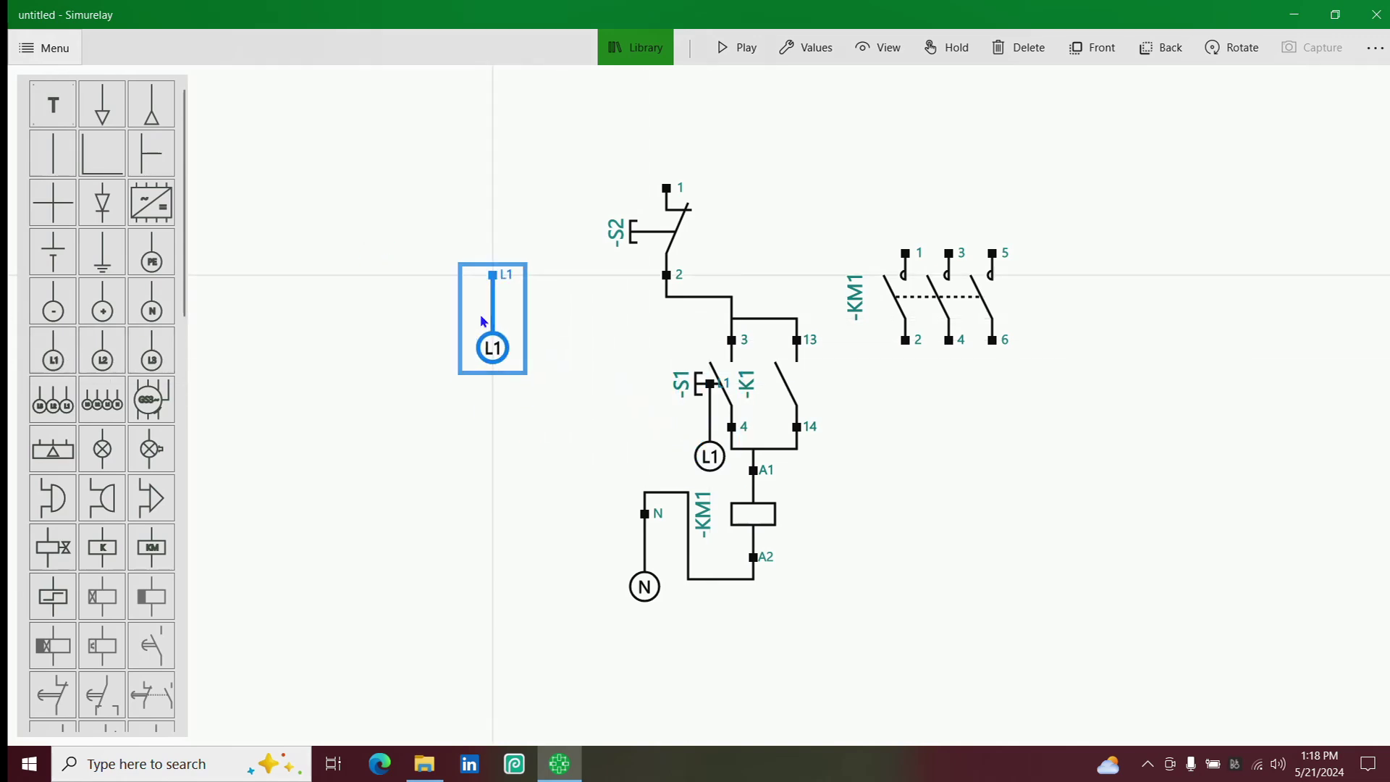
{"action": "left_click", "coordinate": [701, 427]}
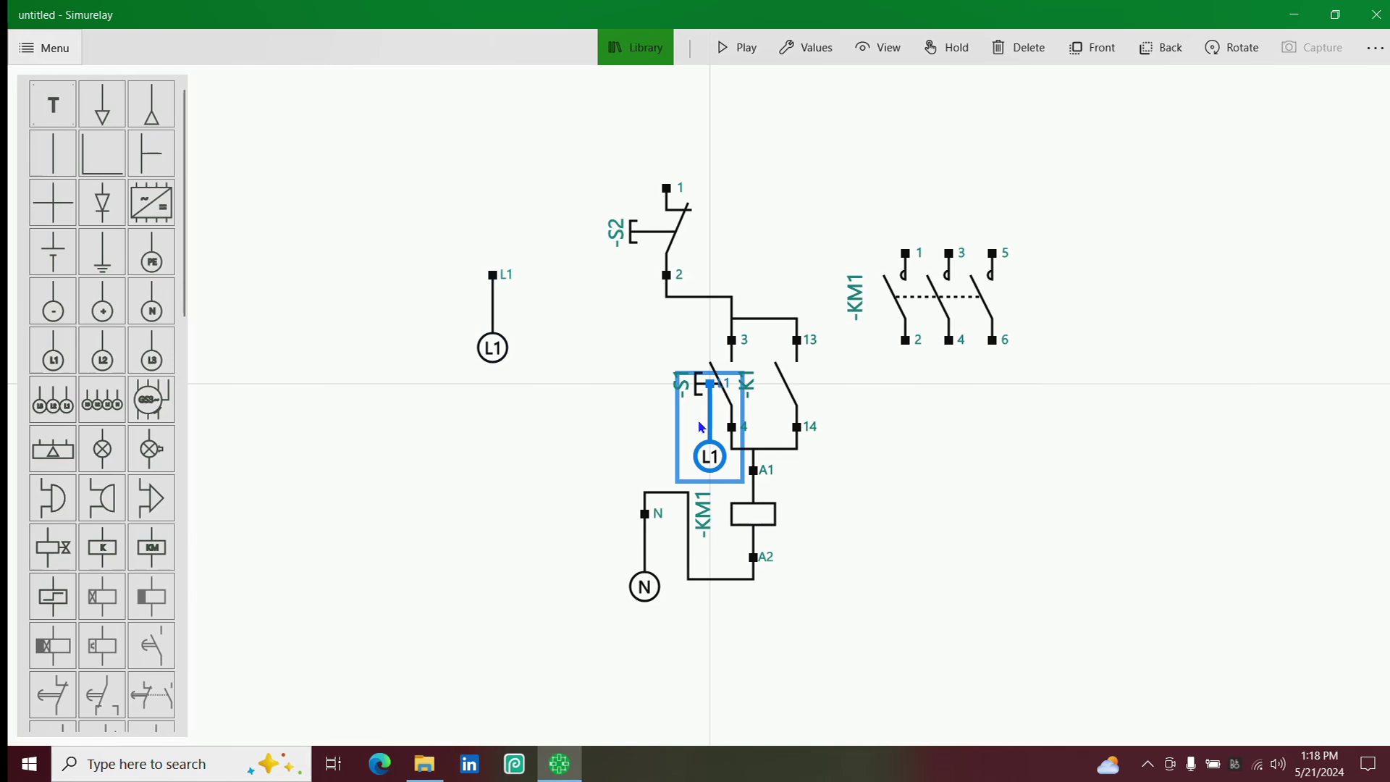
{"action": "key", "text": "Delete"}
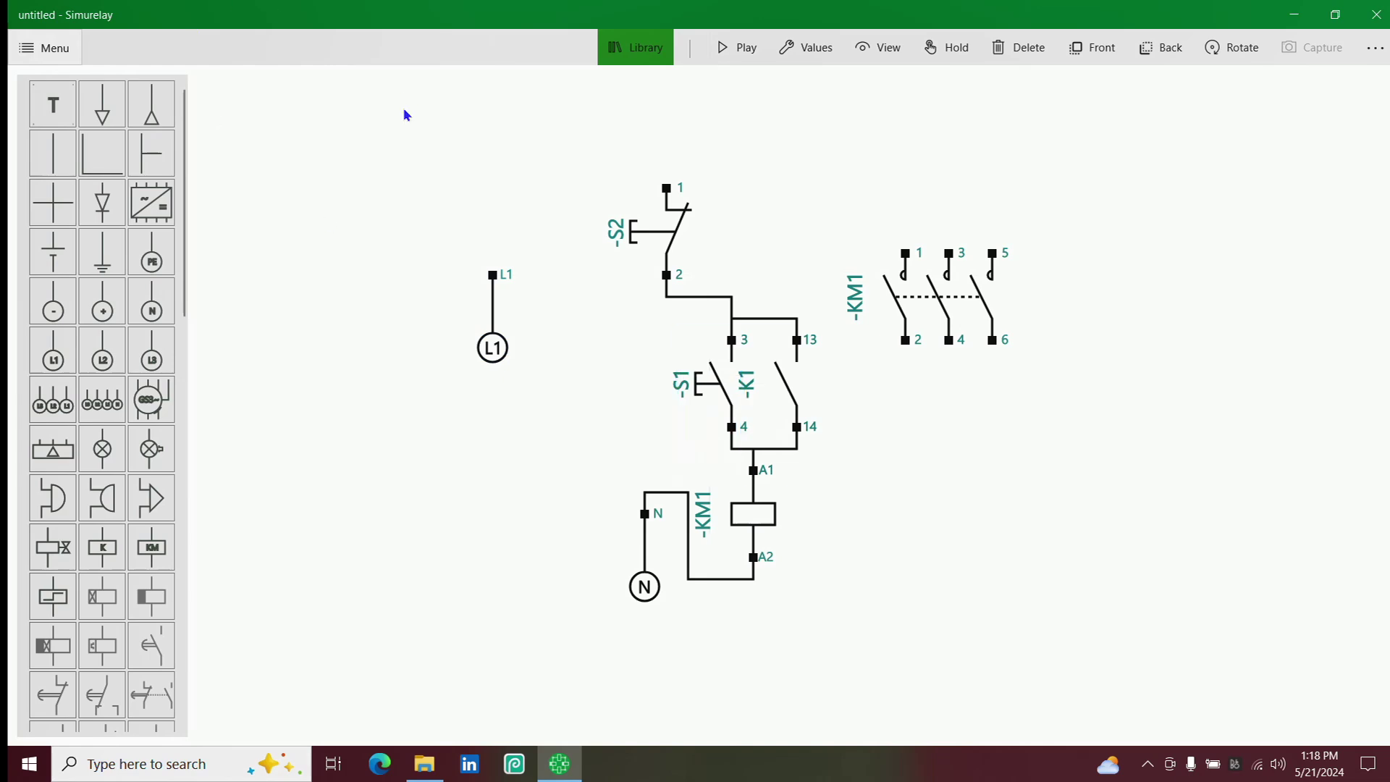
{"action": "left_click", "coordinate": [496, 279]}
{"action": "left_click", "coordinate": [667, 188]}
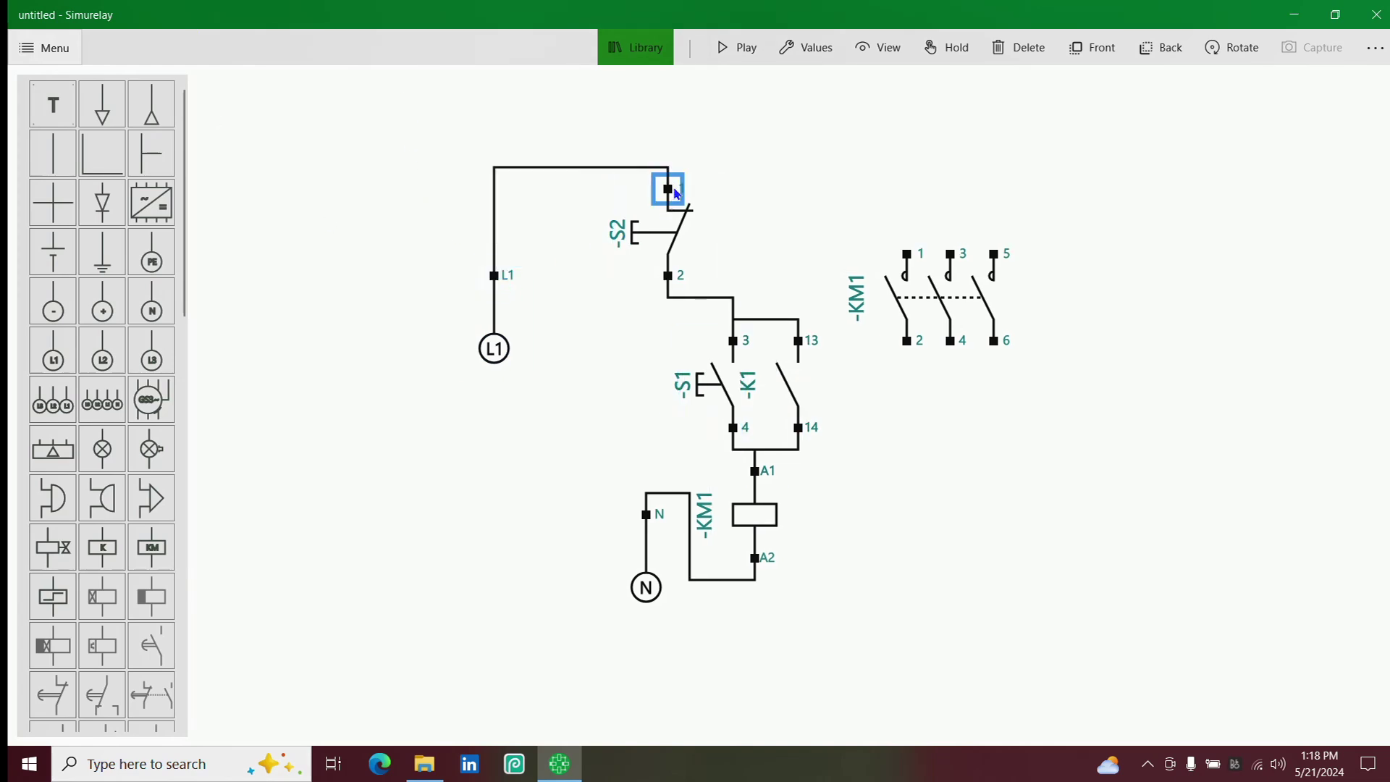
{"action": "left_click", "coordinate": [714, 185]}
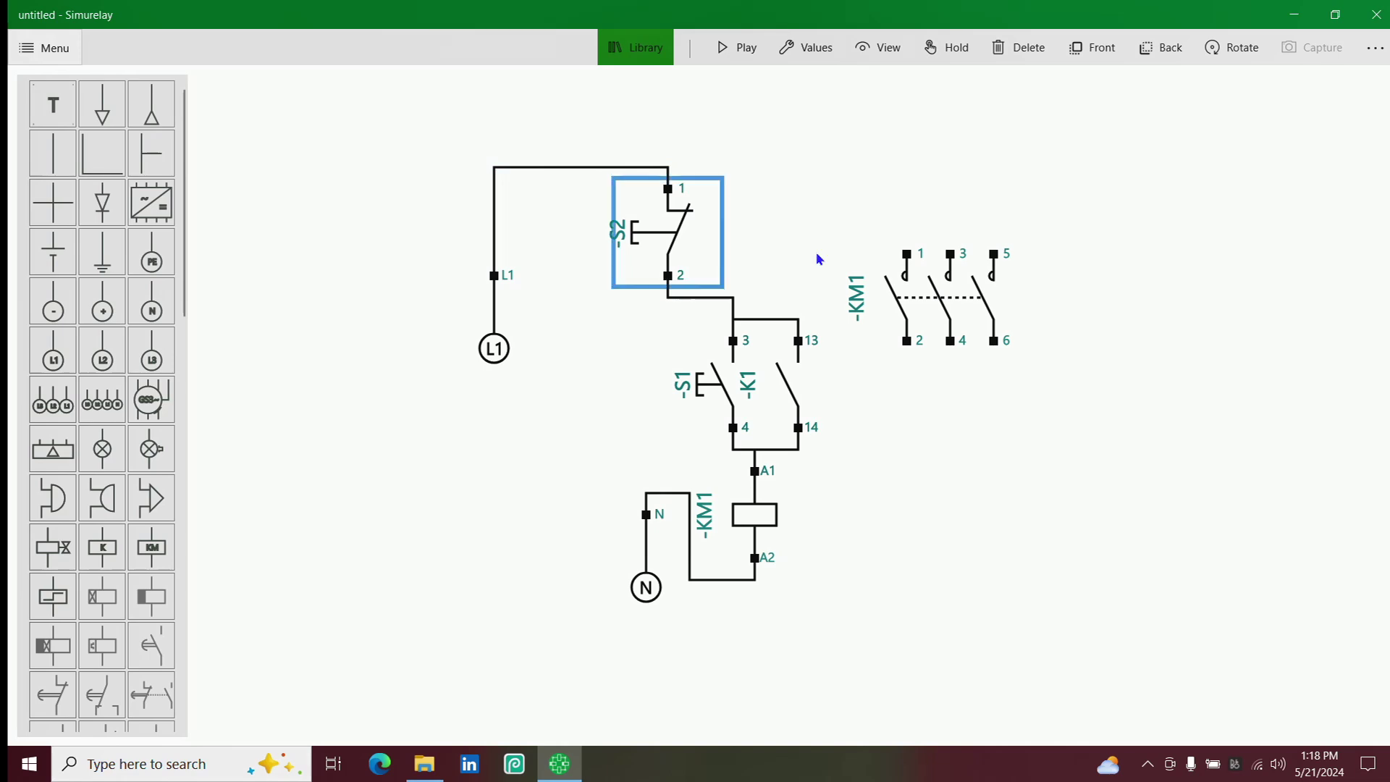
{"action": "left_click", "coordinate": [868, 313]}
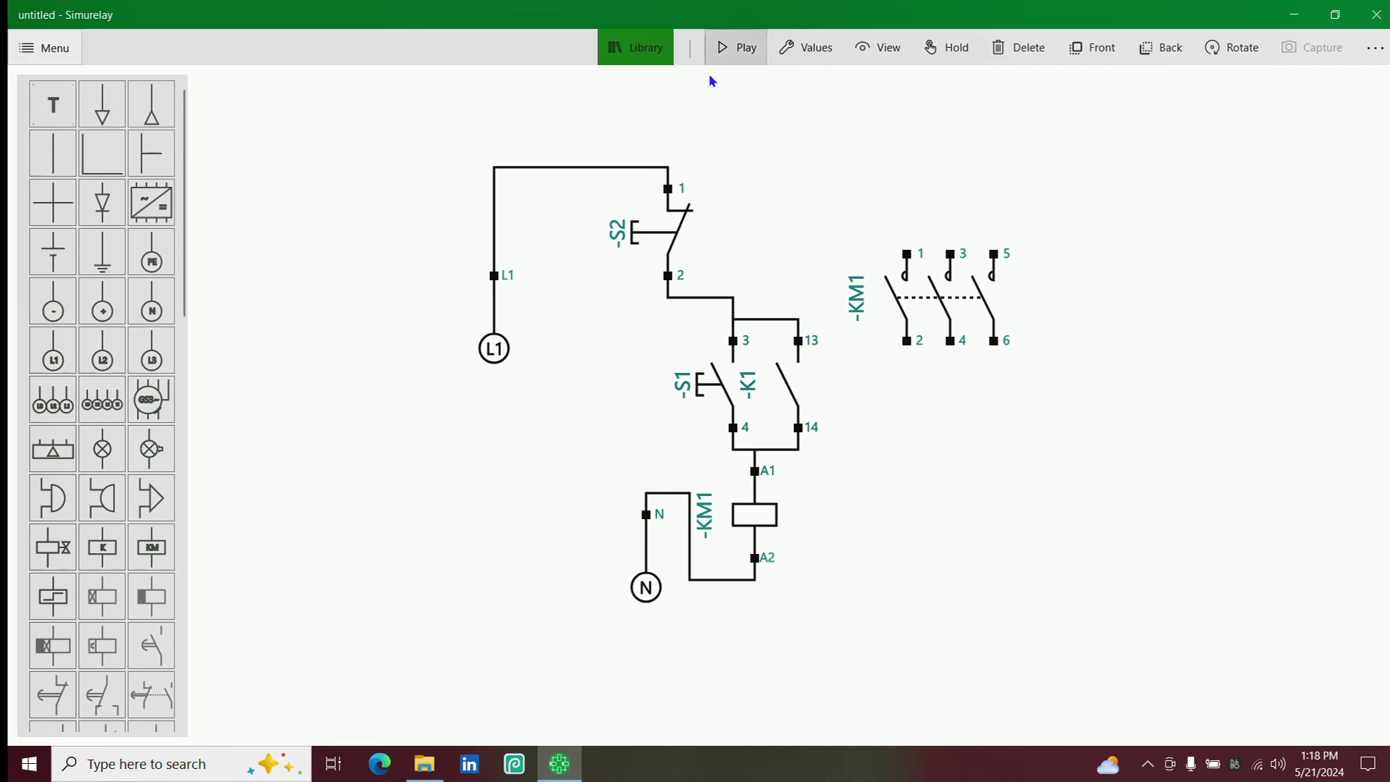
{"action": "left_click", "coordinate": [802, 353]}
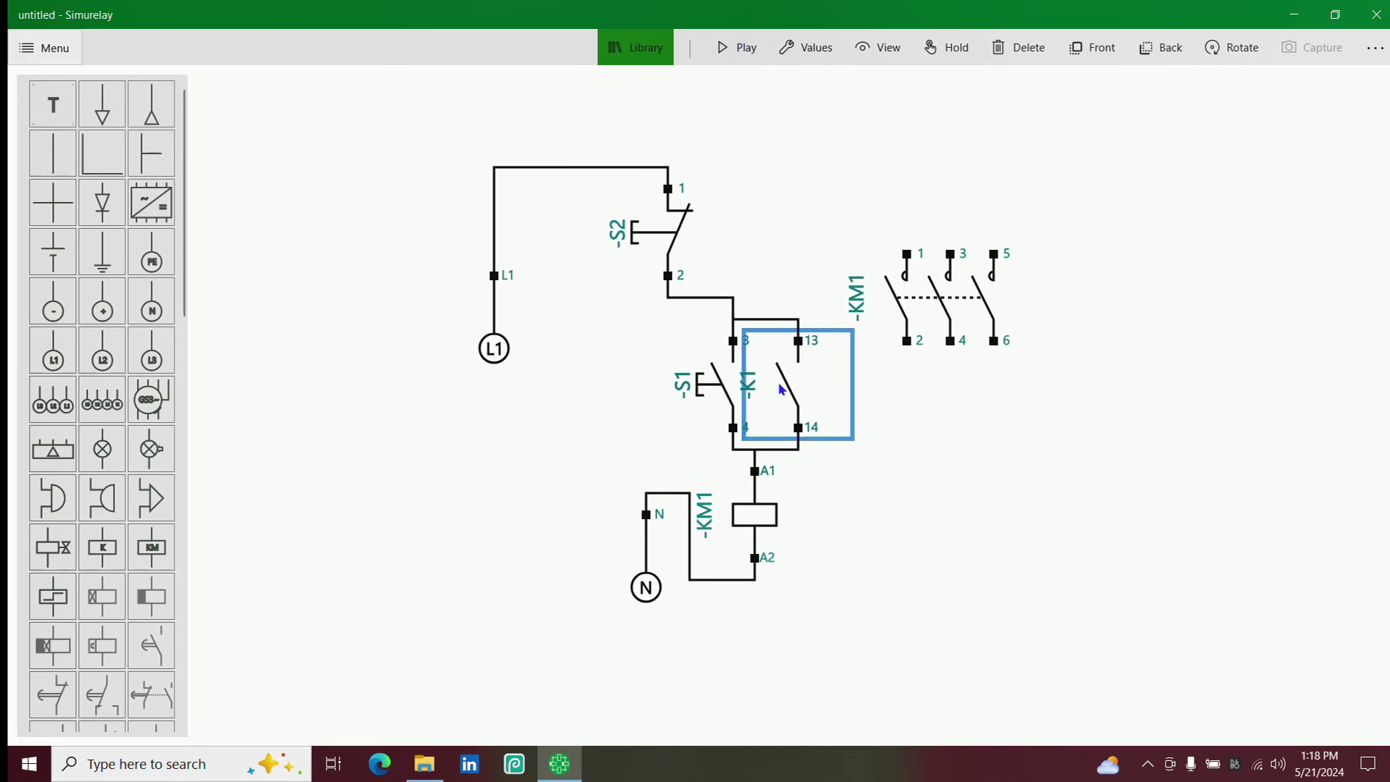
{"action": "left_click", "coordinate": [880, 346]}
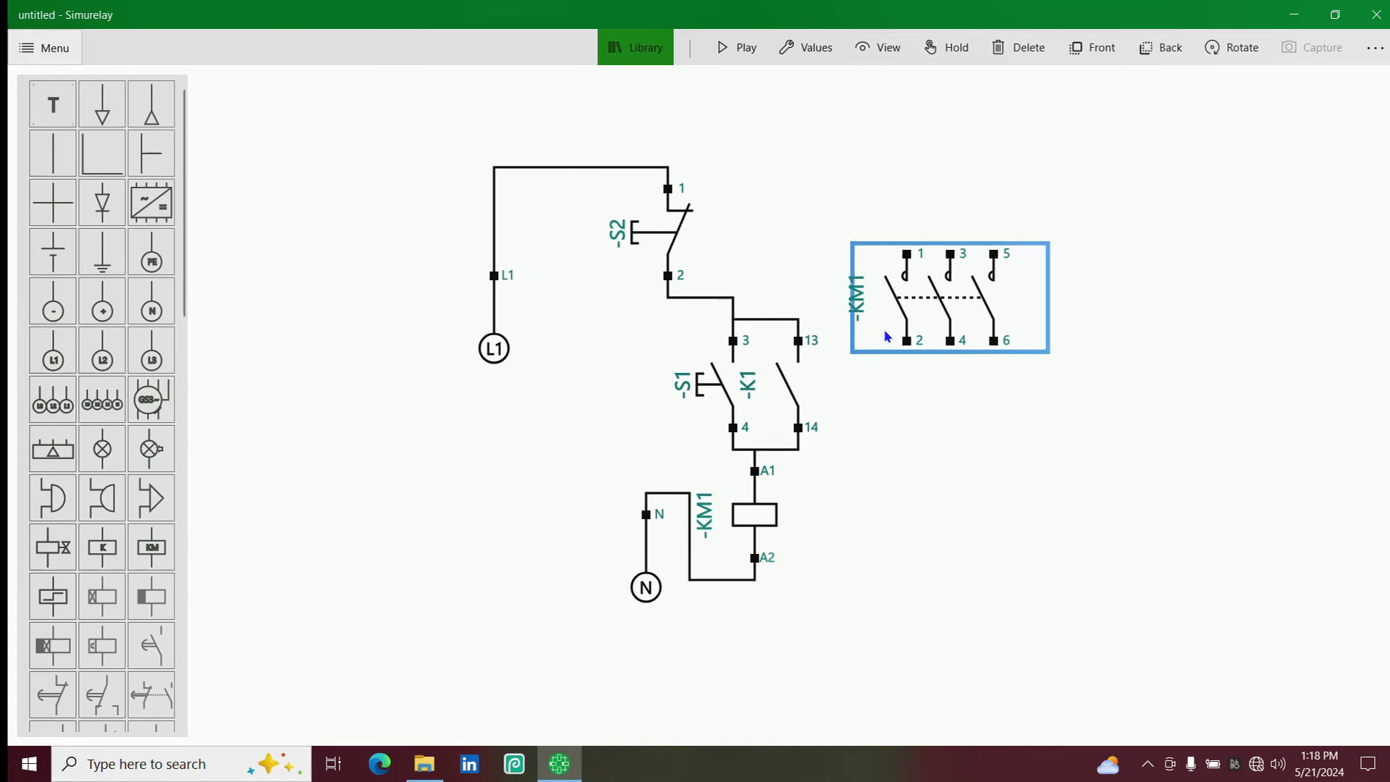
{"action": "left_click", "coordinate": [759, 507]}
{"action": "left_click", "coordinate": [769, 480]}
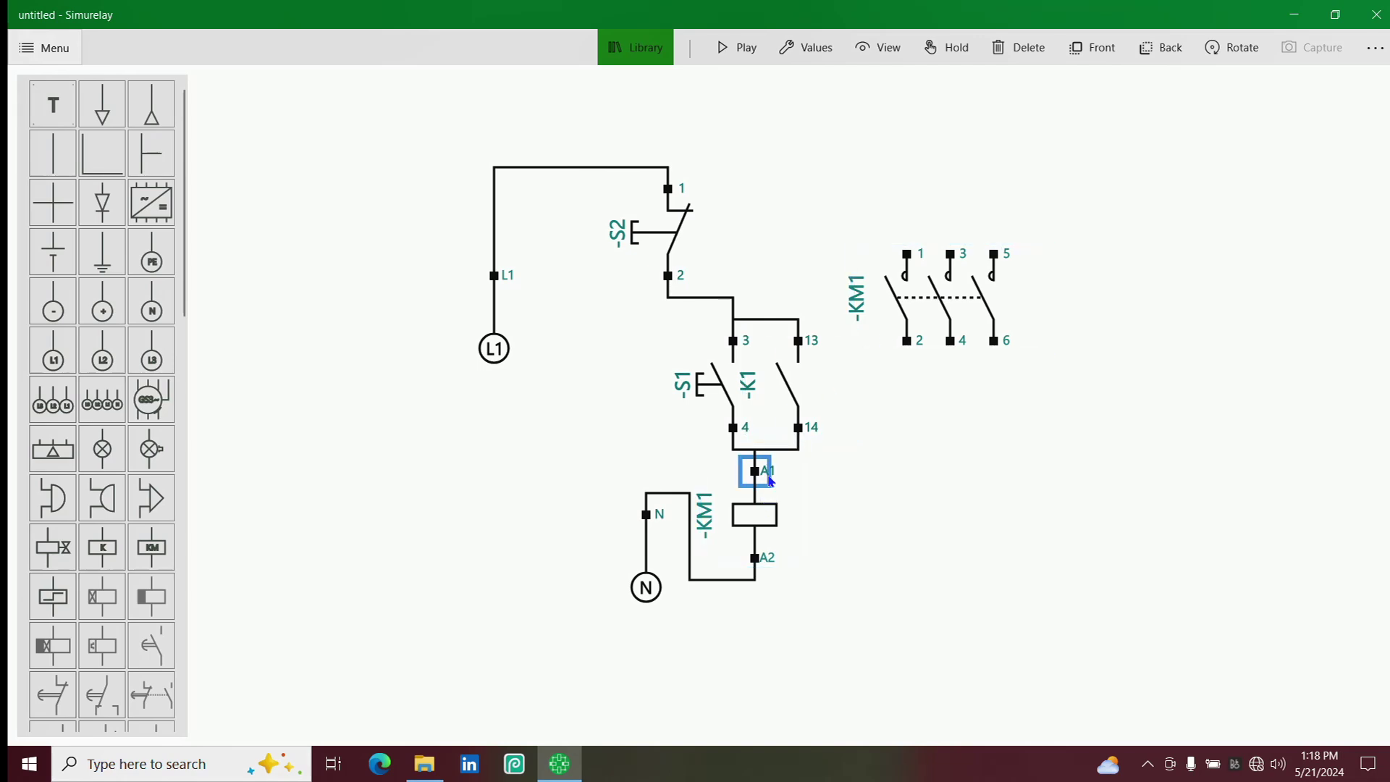
Run a simulation of the control circuit to check the parallel contact's behaviour and stop it.
{"action": "left_click", "coordinate": [794, 384]}
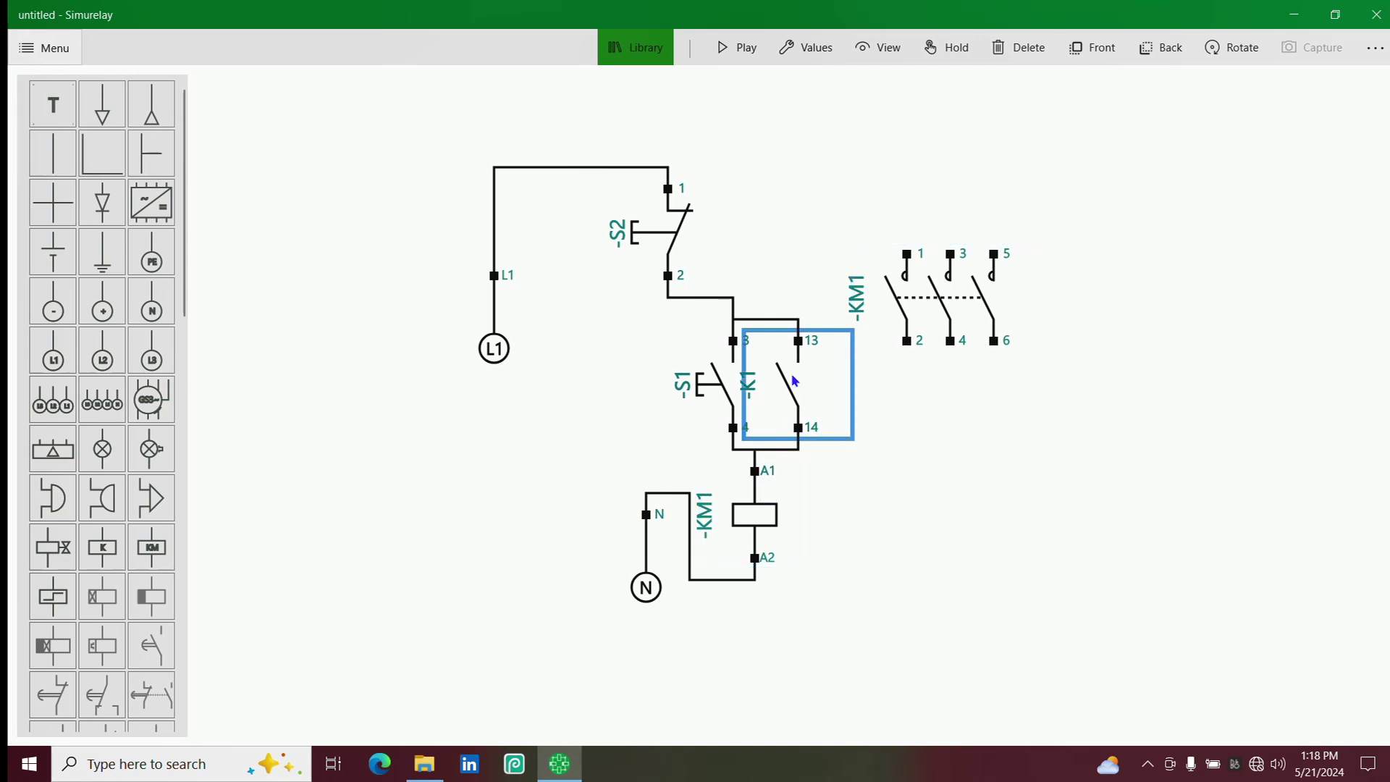
{"action": "left_click", "coordinate": [728, 59]}
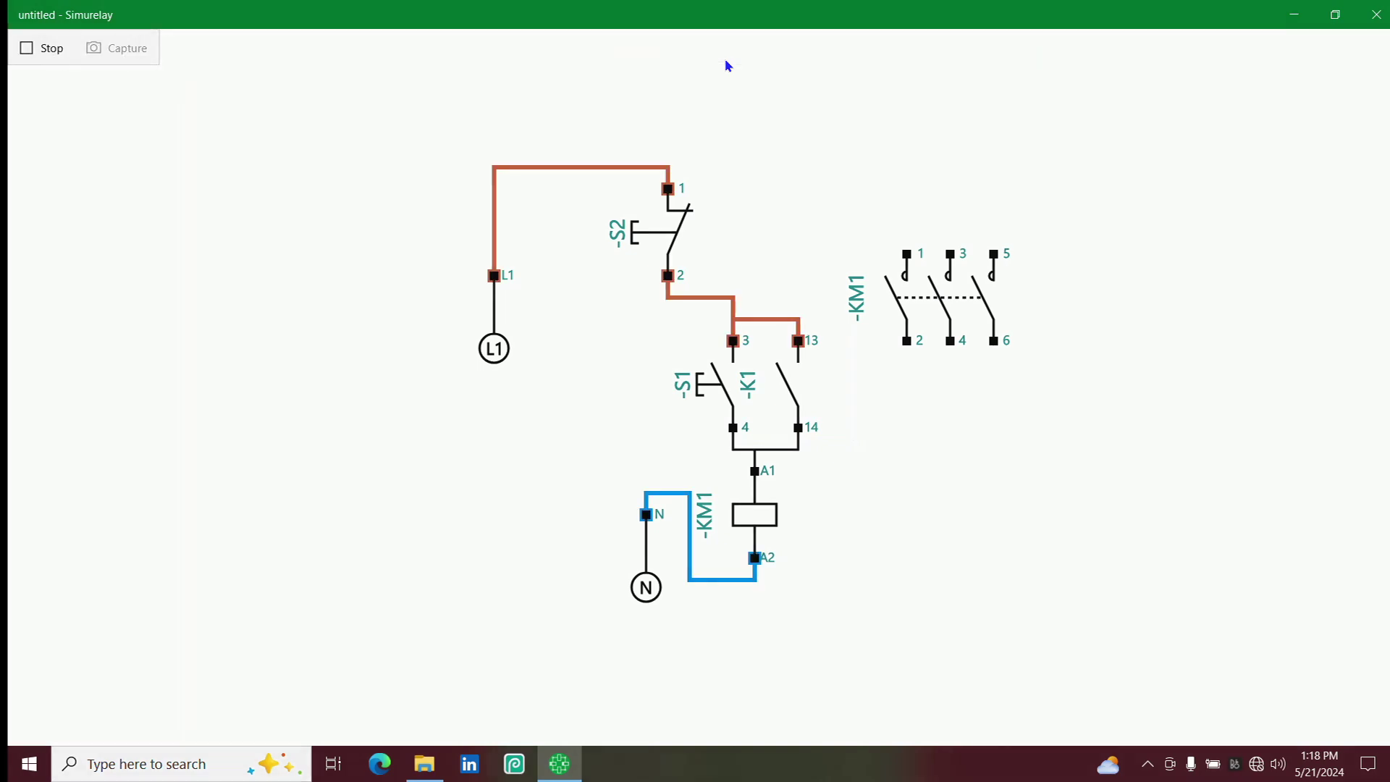
{"action": "left_click", "coordinate": [742, 384]}
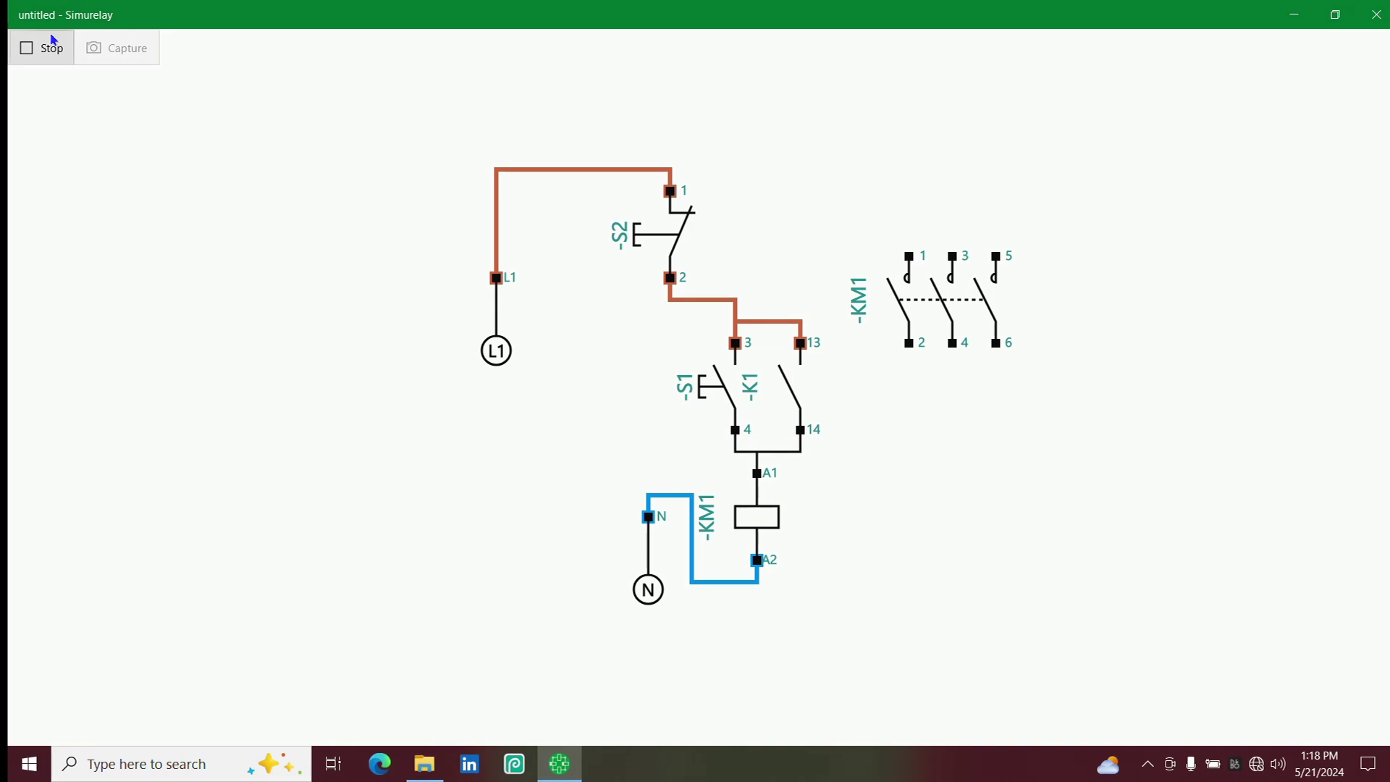
{"action": "left_click", "coordinate": [43, 48]}
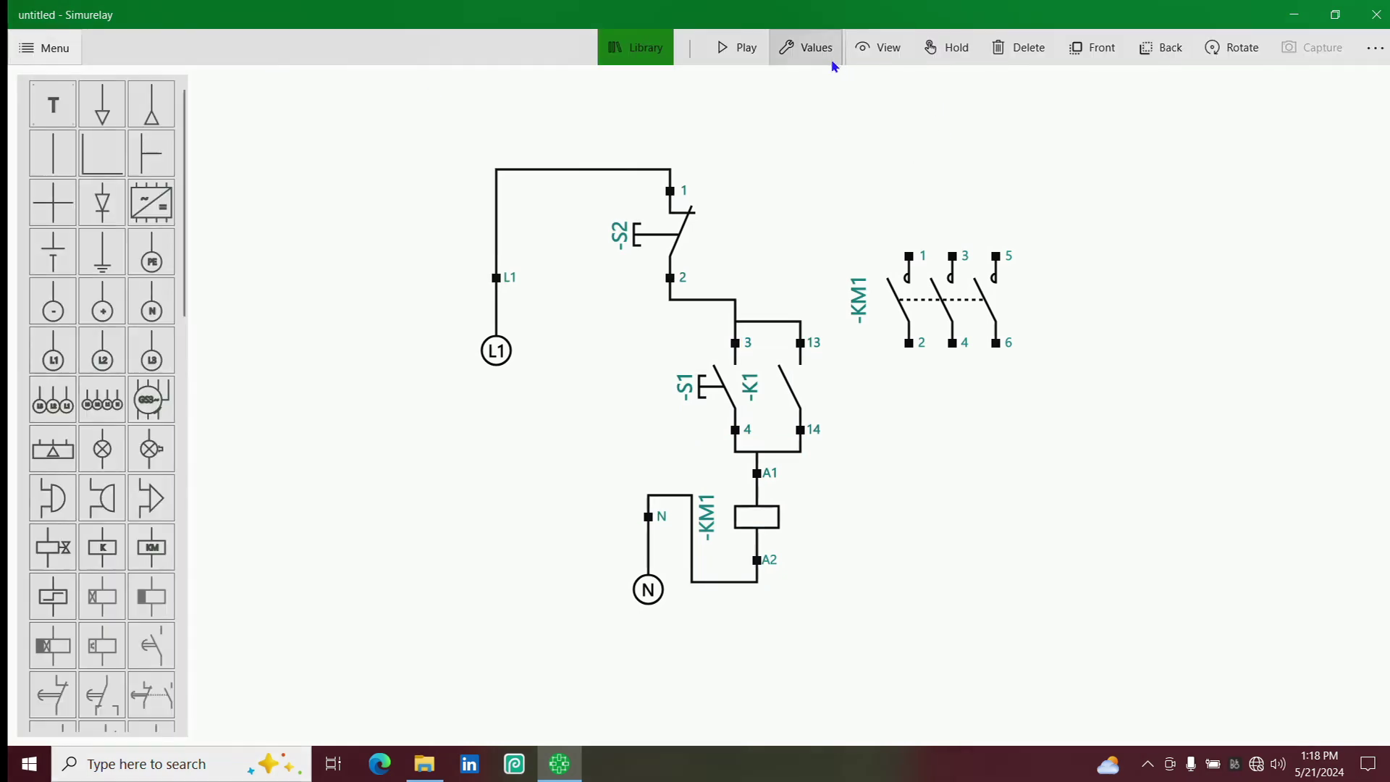
Set the number of the parallel holding contact beside S1 to 2 and change its tag to -KM.
{"action": "left_click", "coordinate": [802, 394]}
{"action": "left_click", "coordinate": [784, 46]}
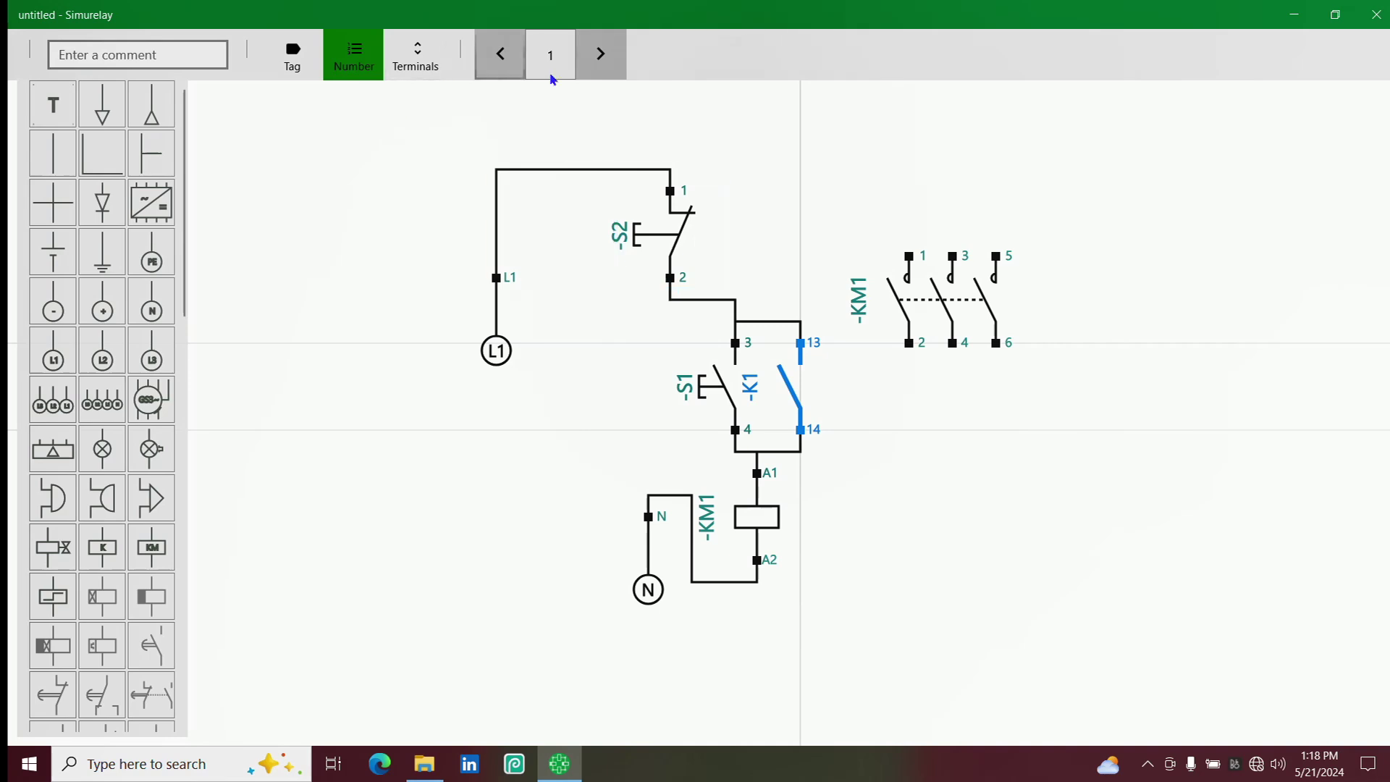
{"action": "left_click", "coordinate": [579, 67]}
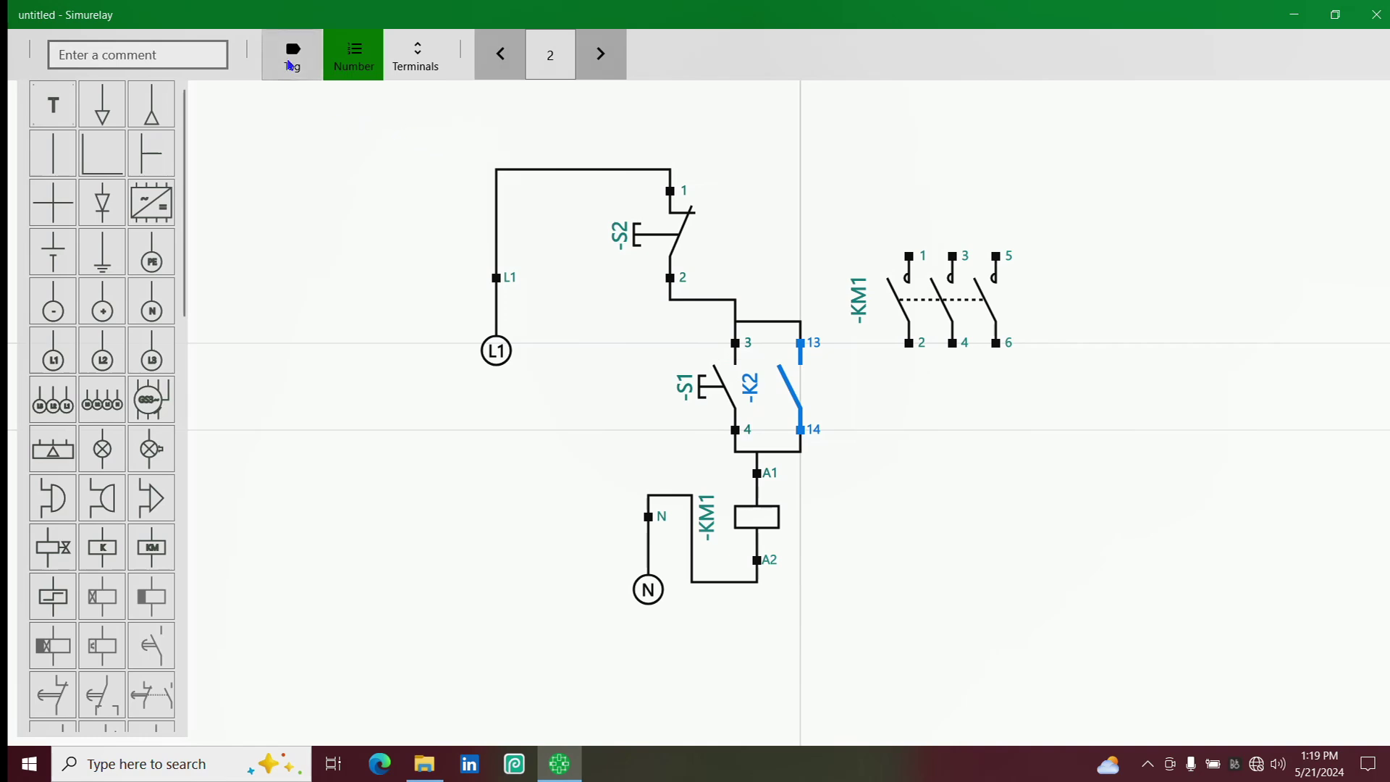
{"action": "left_click", "coordinate": [290, 65]}
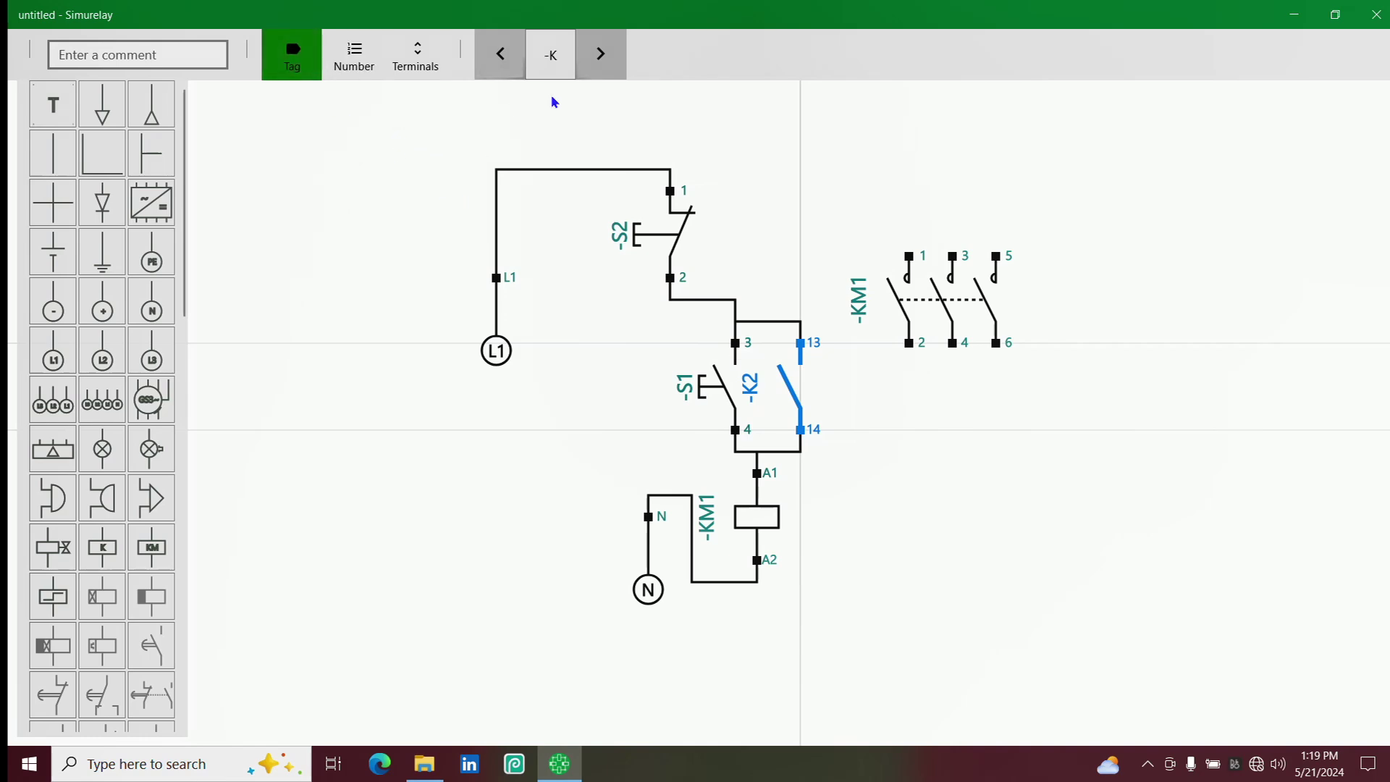
{"action": "left_click", "coordinate": [586, 58]}
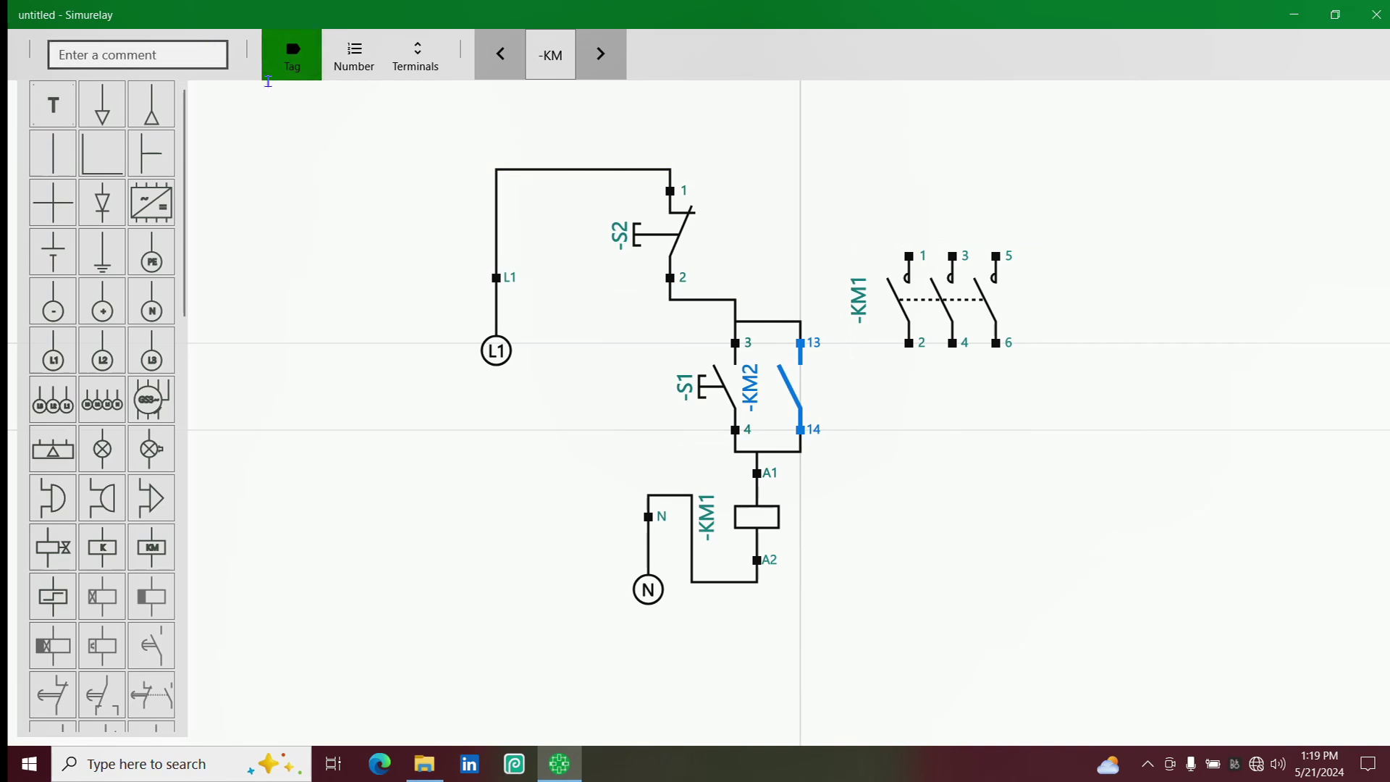
{"action": "left_click", "coordinate": [650, 270]}
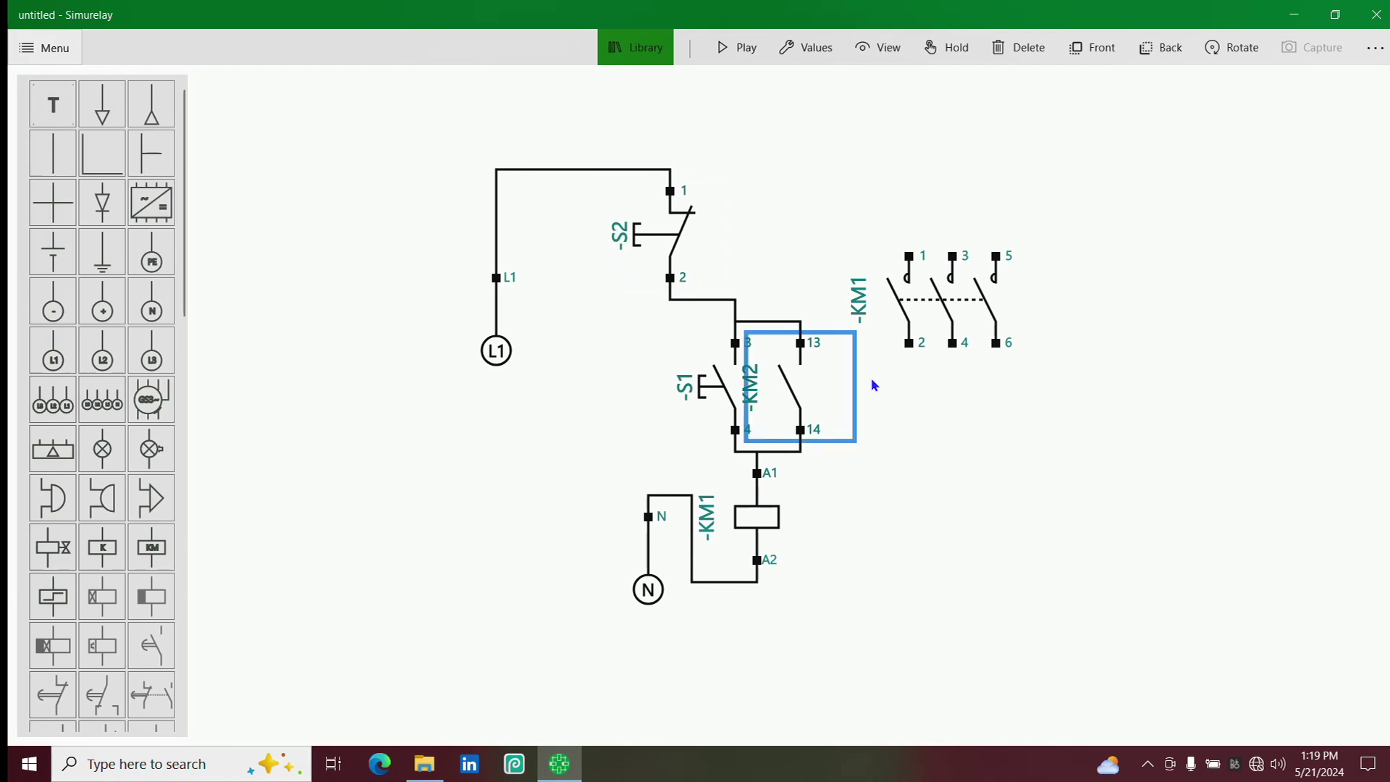
Look at the circuit in view-only mode and return to editing.
{"action": "left_click", "coordinate": [883, 64]}
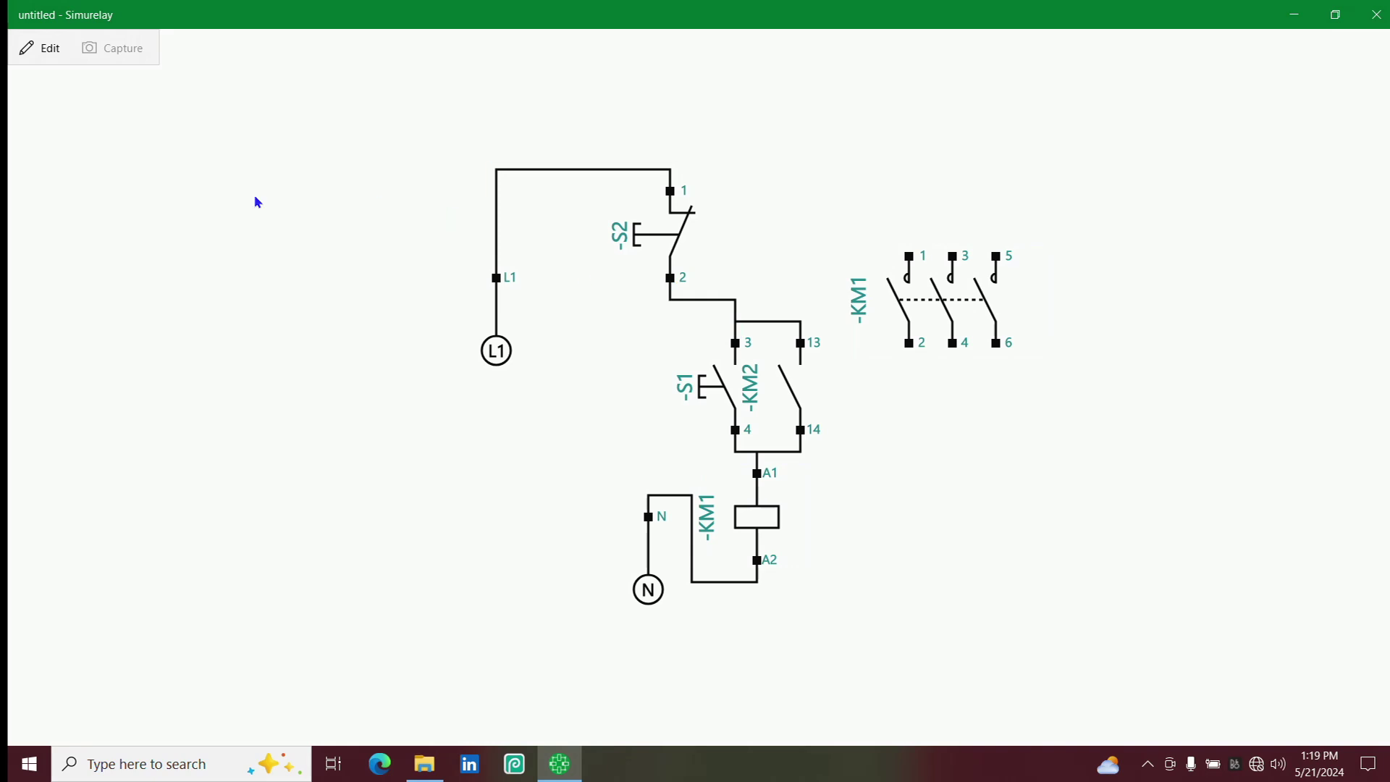
{"action": "left_click", "coordinate": [43, 51]}
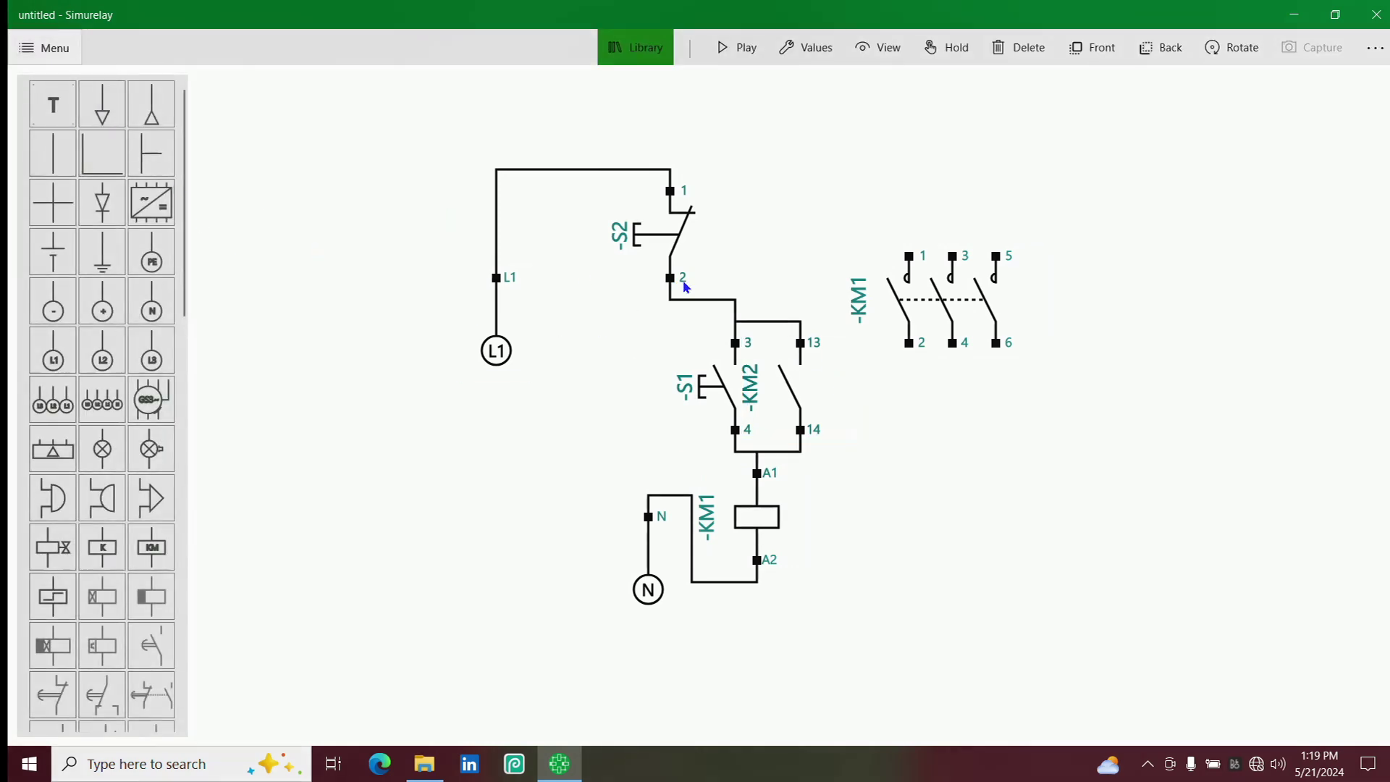
{"action": "left_click", "coordinate": [856, 62]}
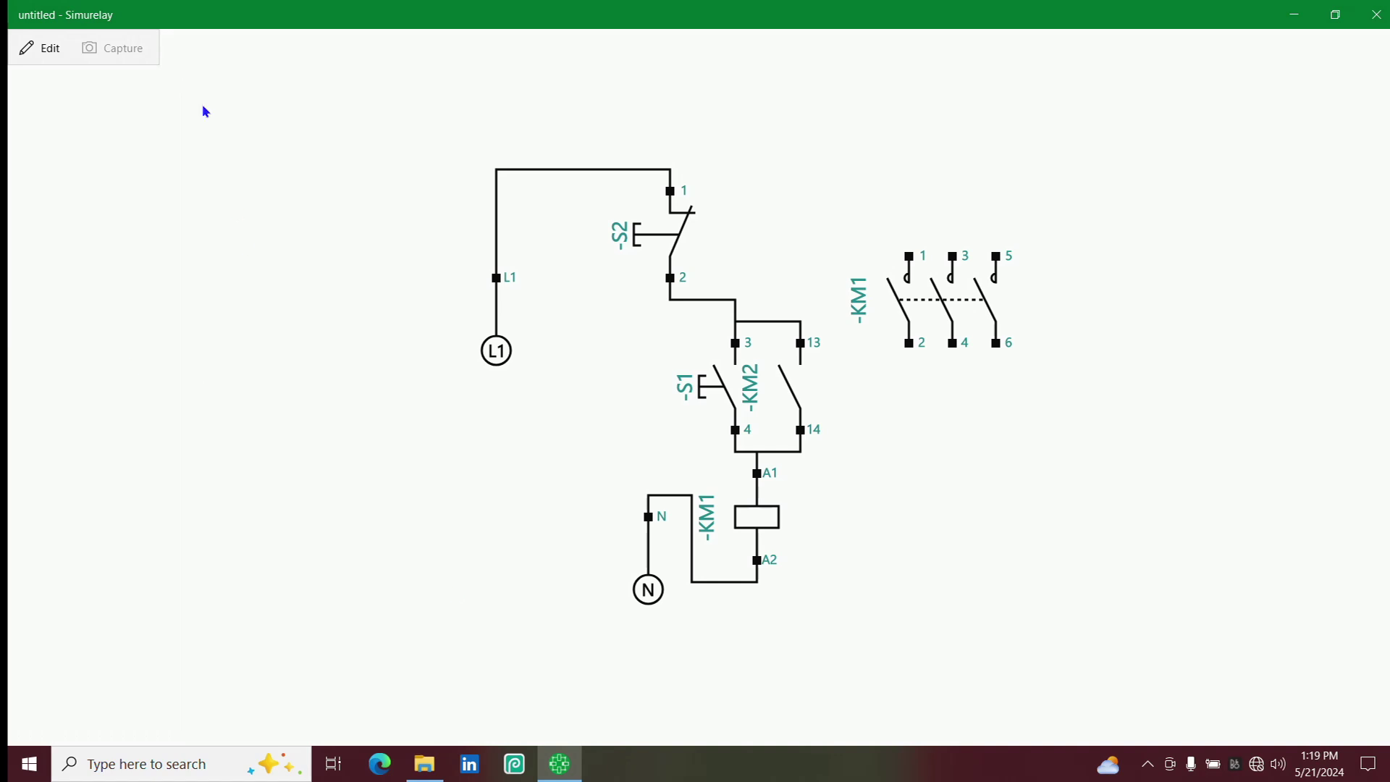
{"action": "left_click", "coordinate": [36, 43]}
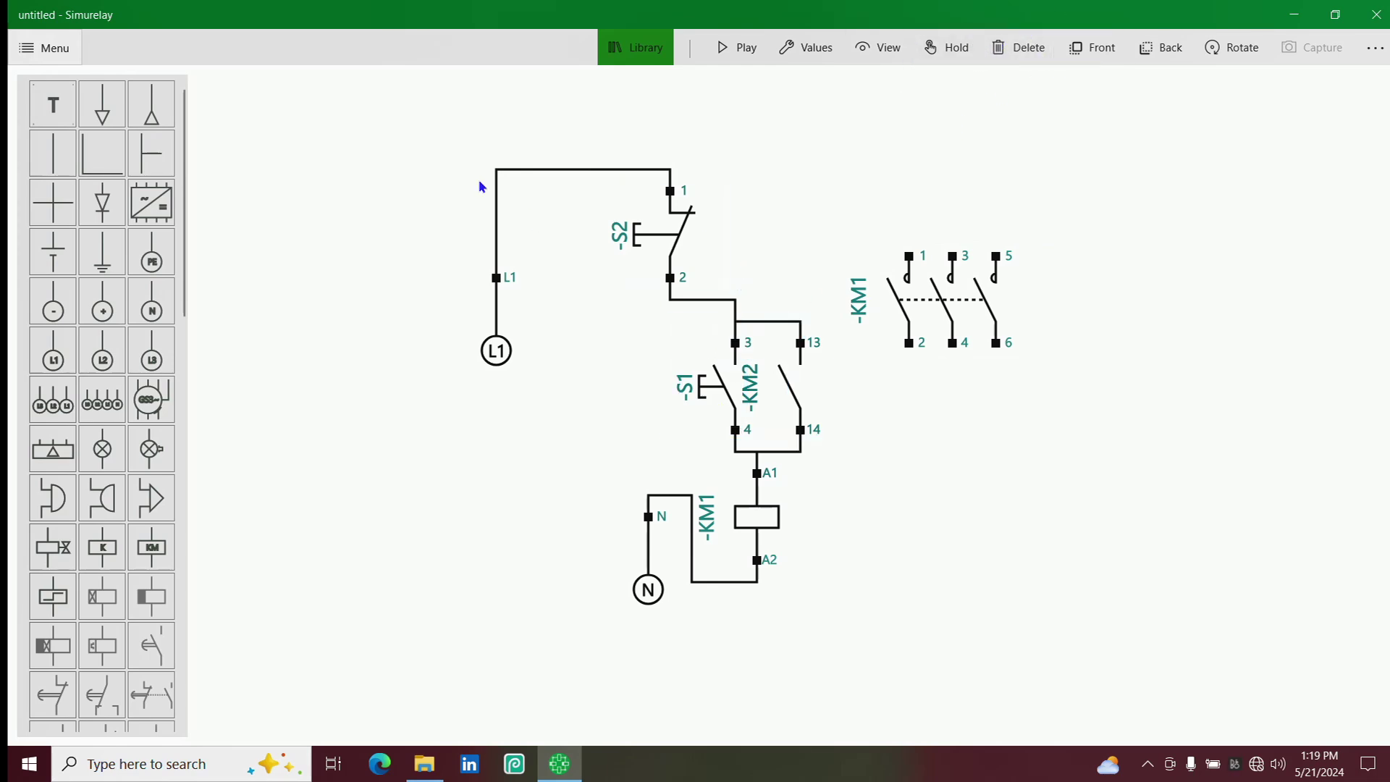
{"action": "left_click_drag", "start_coordinate": [466, 172], "coordinate": [535, 199]}
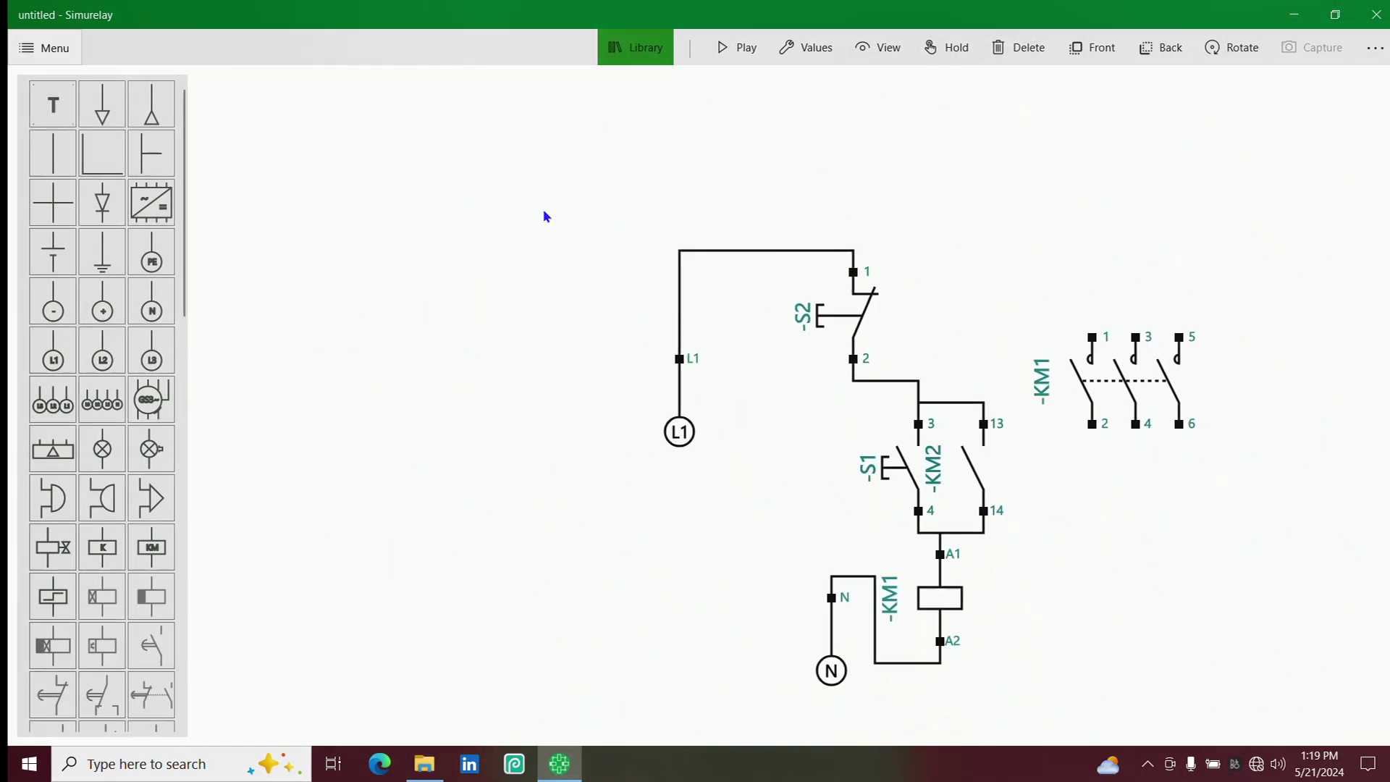
{"action": "left_click_drag", "start_coordinate": [622, 296], "coordinate": [351, 82]}
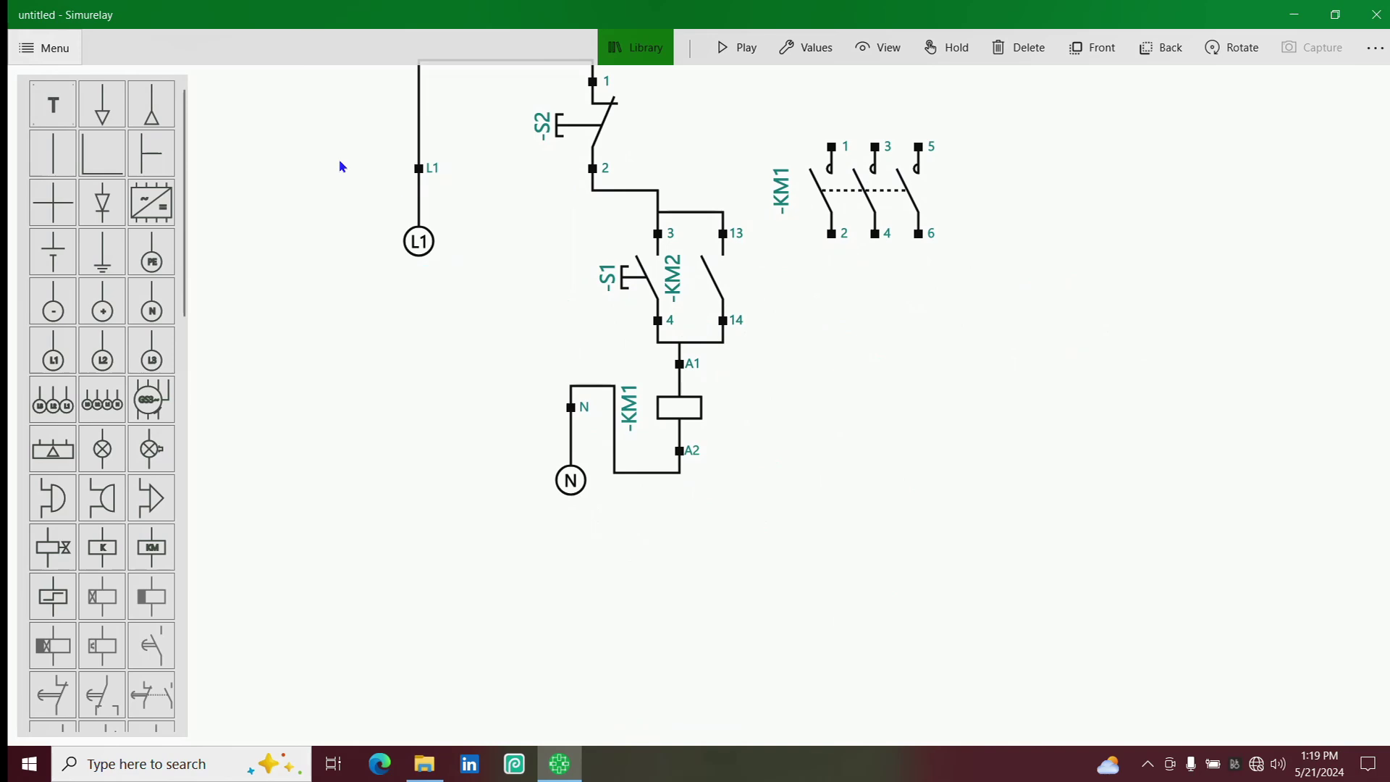
{"action": "left_click_drag", "start_coordinate": [342, 167], "coordinate": [552, 466]}
{"action": "left_click_drag", "start_coordinate": [789, 273], "coordinate": [678, 176]}
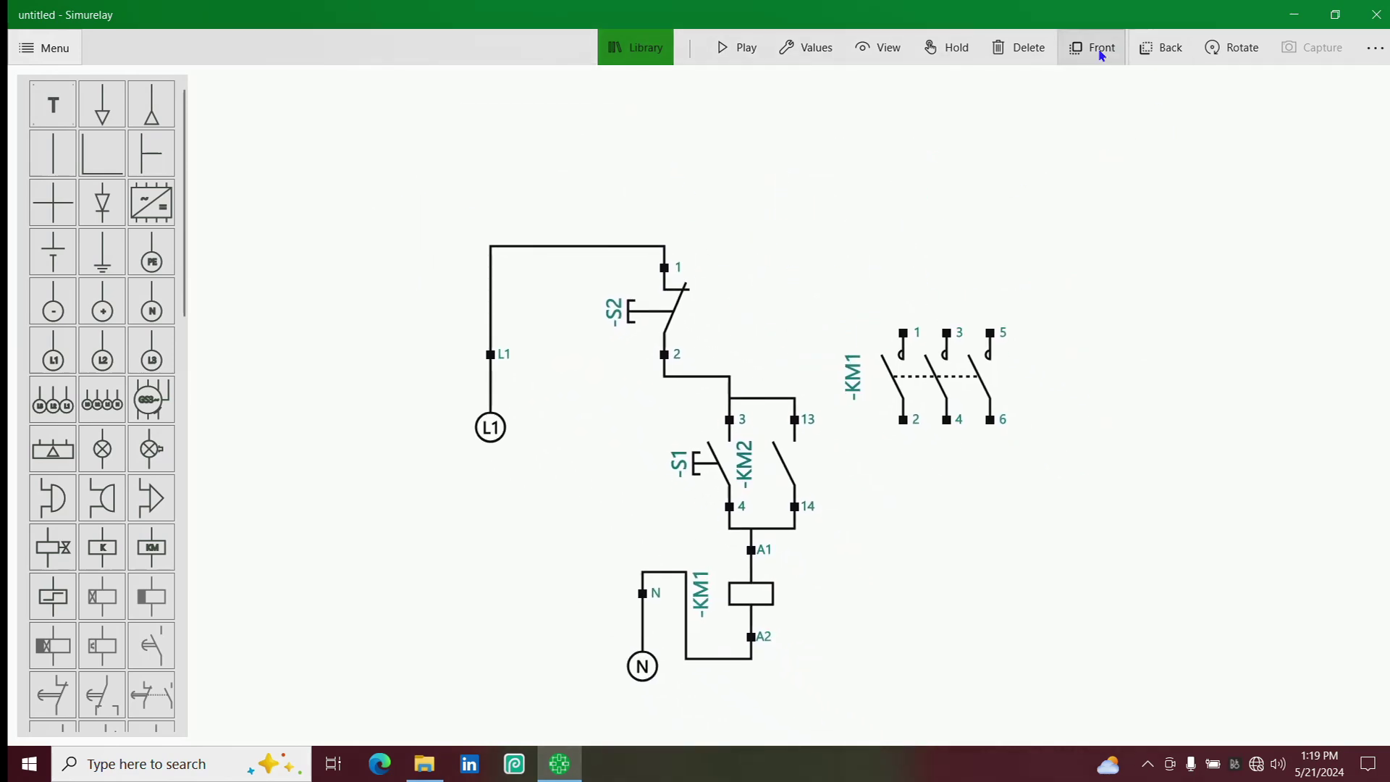
Rotate the three-pole KM1 main contact block through a full turn back to its original orientation.
{"action": "left_click", "coordinate": [941, 380]}
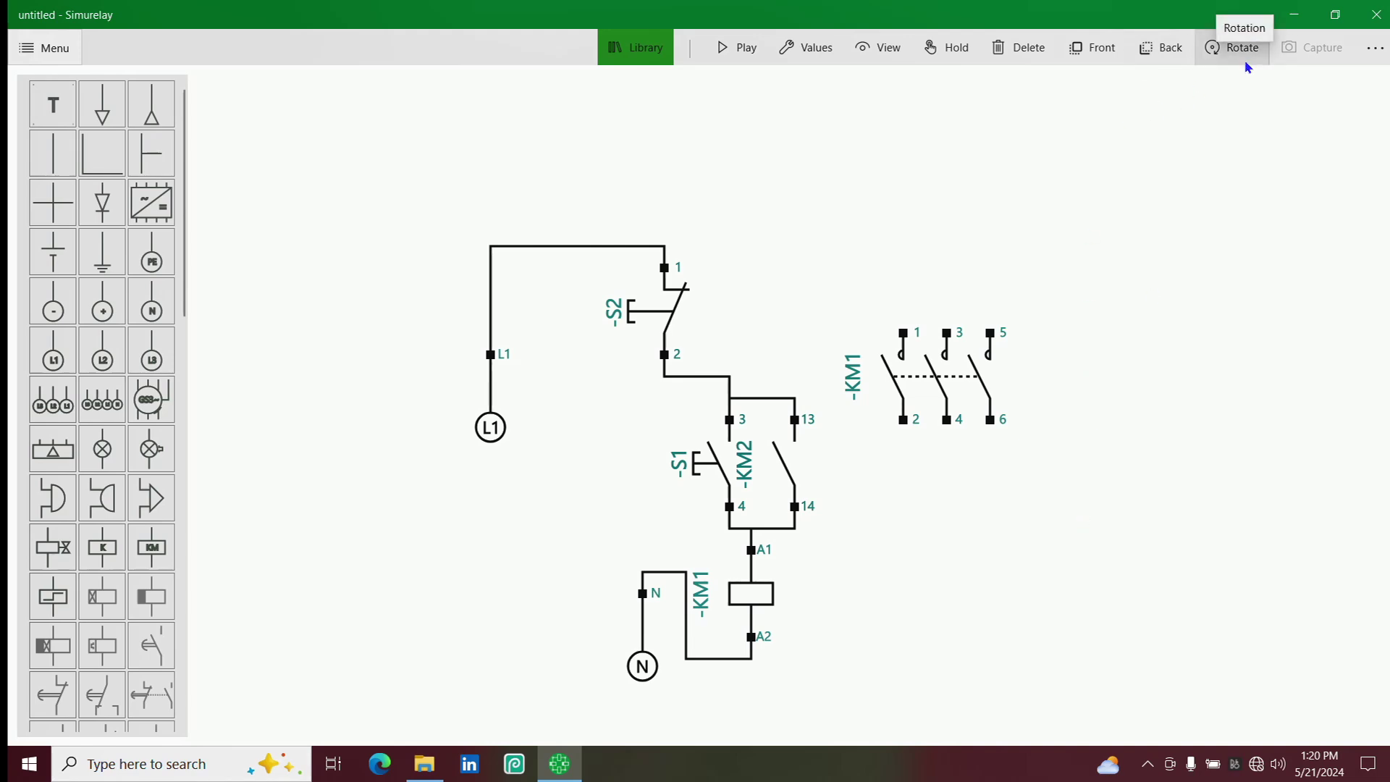
{"action": "left_click", "coordinate": [972, 343]}
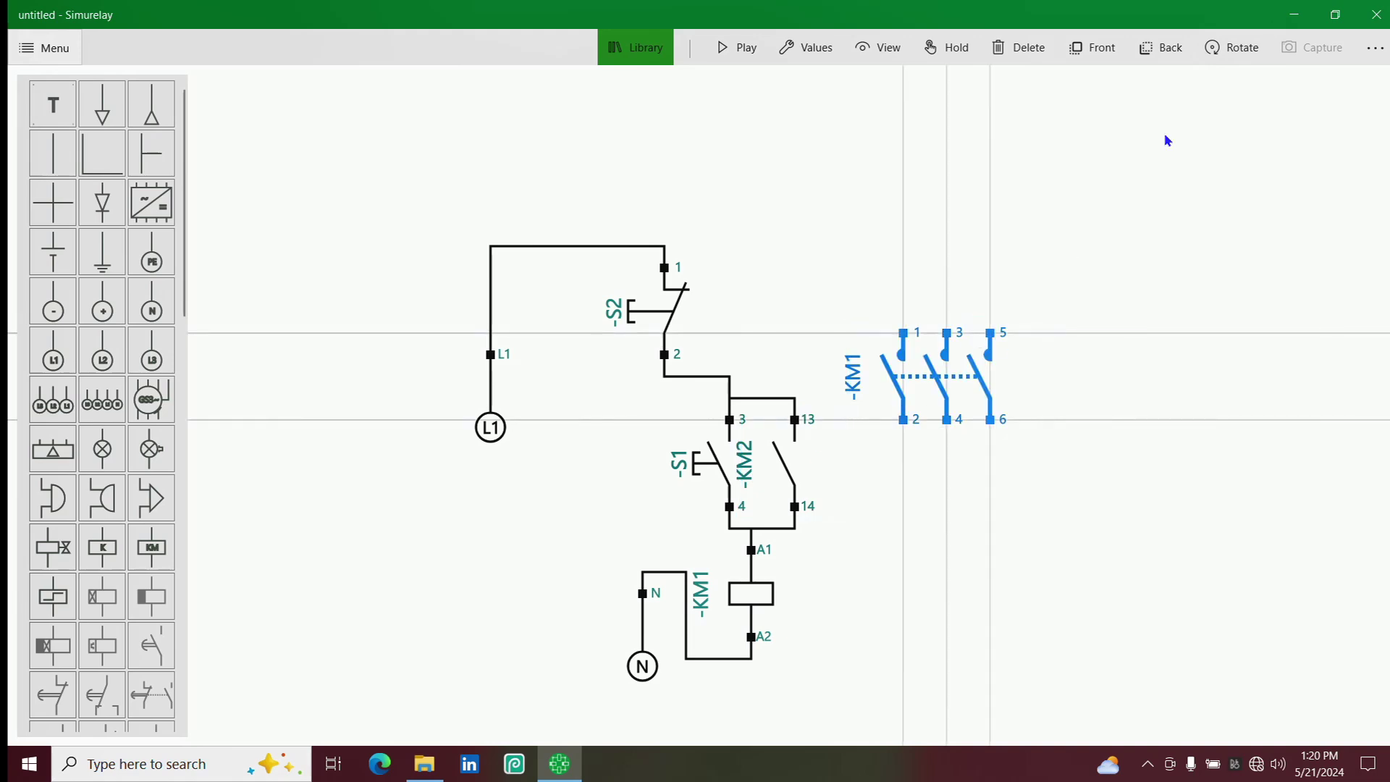
{"action": "left_click", "coordinate": [1228, 48]}
{"action": "left_click", "coordinate": [1227, 48]}
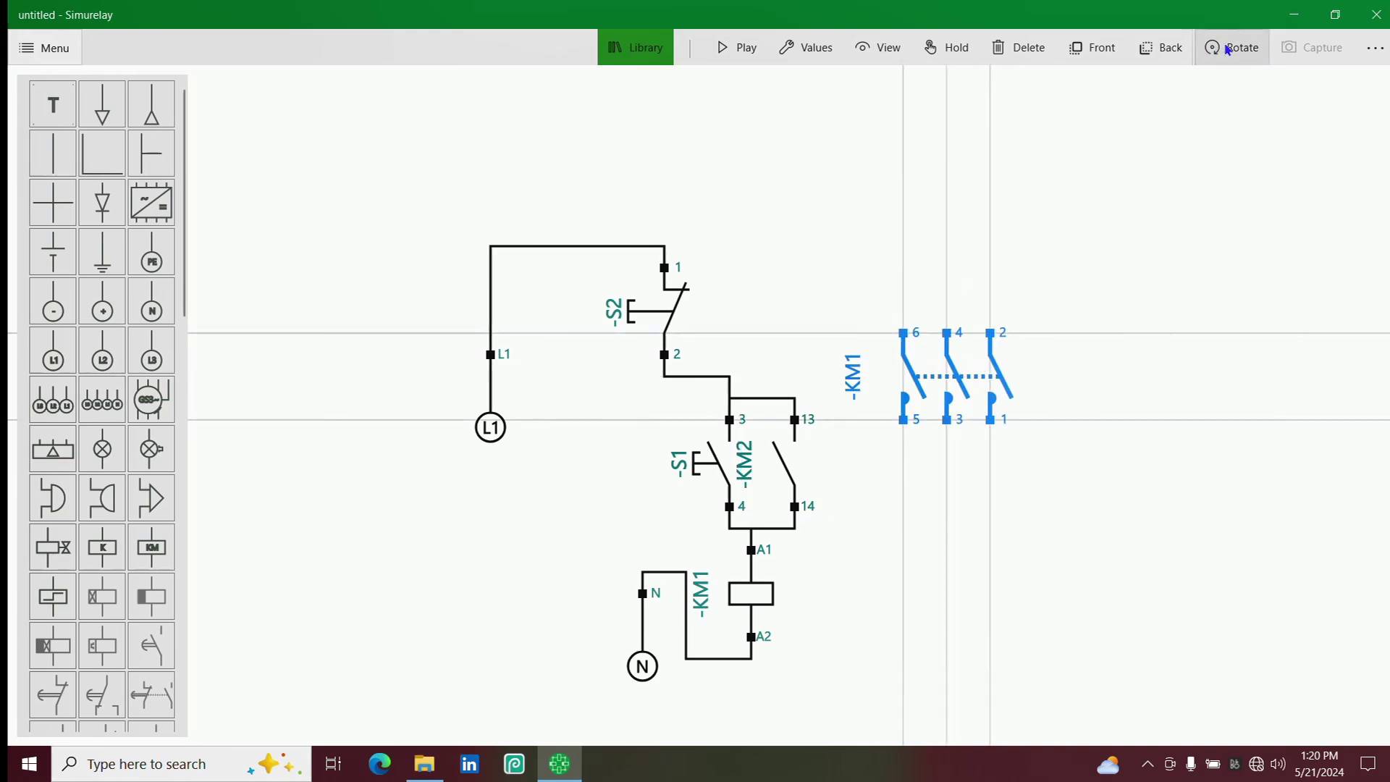
{"action": "left_click", "coordinate": [1228, 48]}
{"action": "left_click", "coordinate": [1227, 48]}
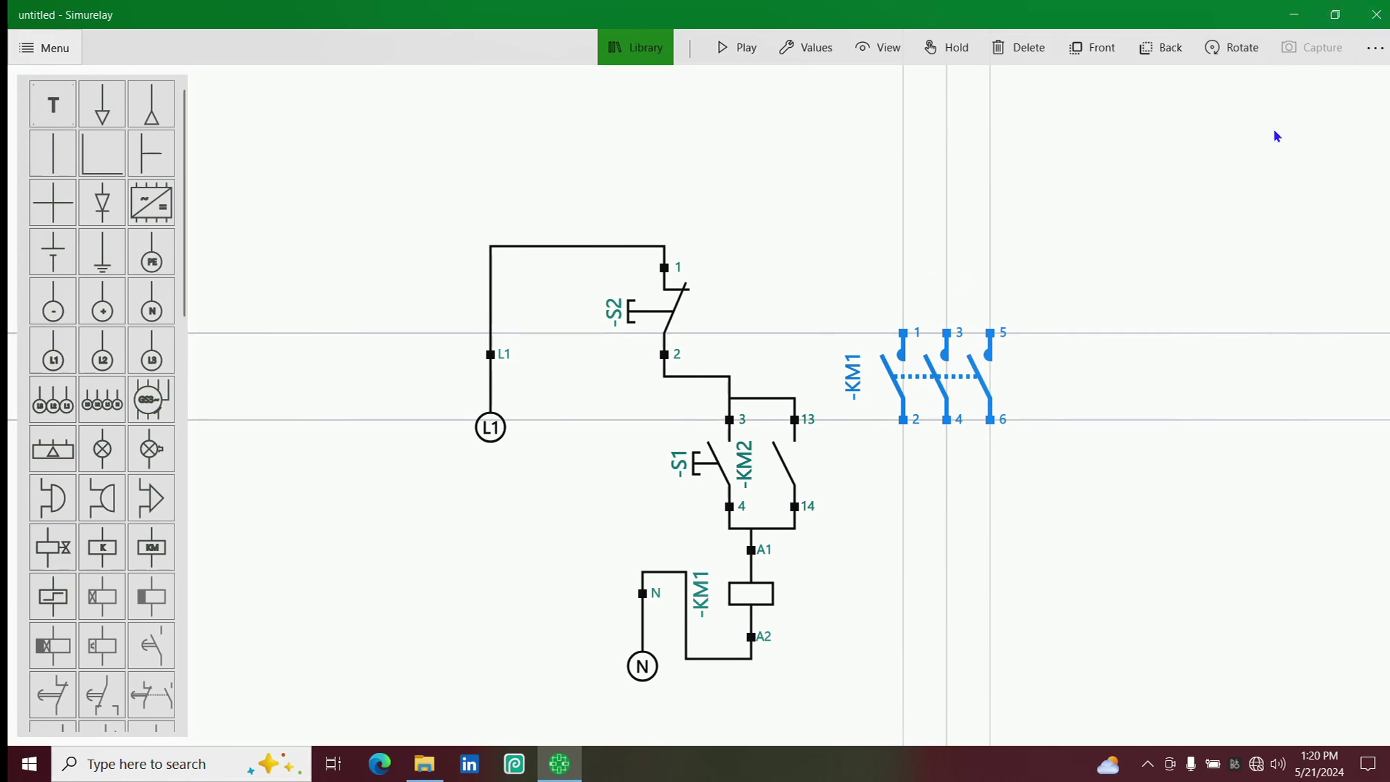
Review the full-version unlock options and the program information, and open the file save dialog without saving.
{"action": "left_click", "coordinate": [38, 50]}
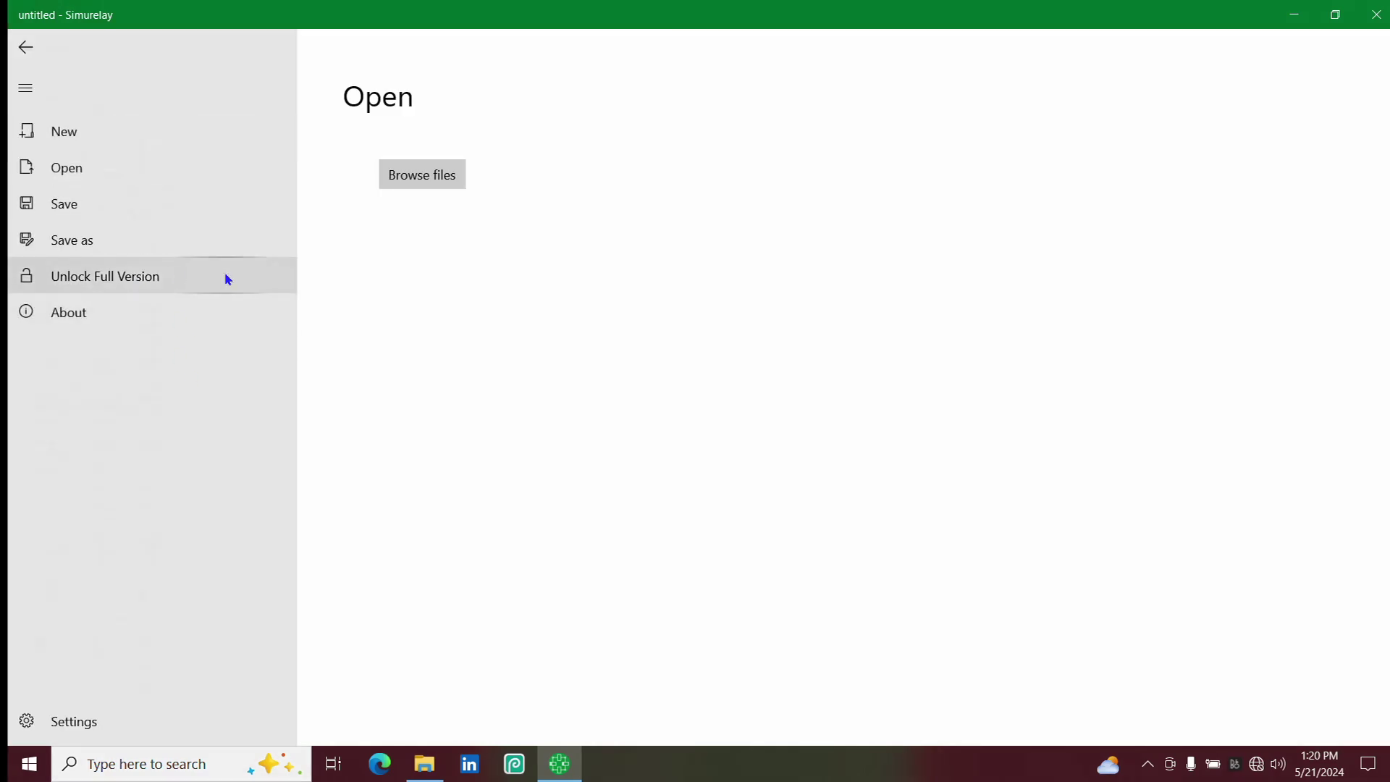
{"action": "left_click", "coordinate": [155, 279]}
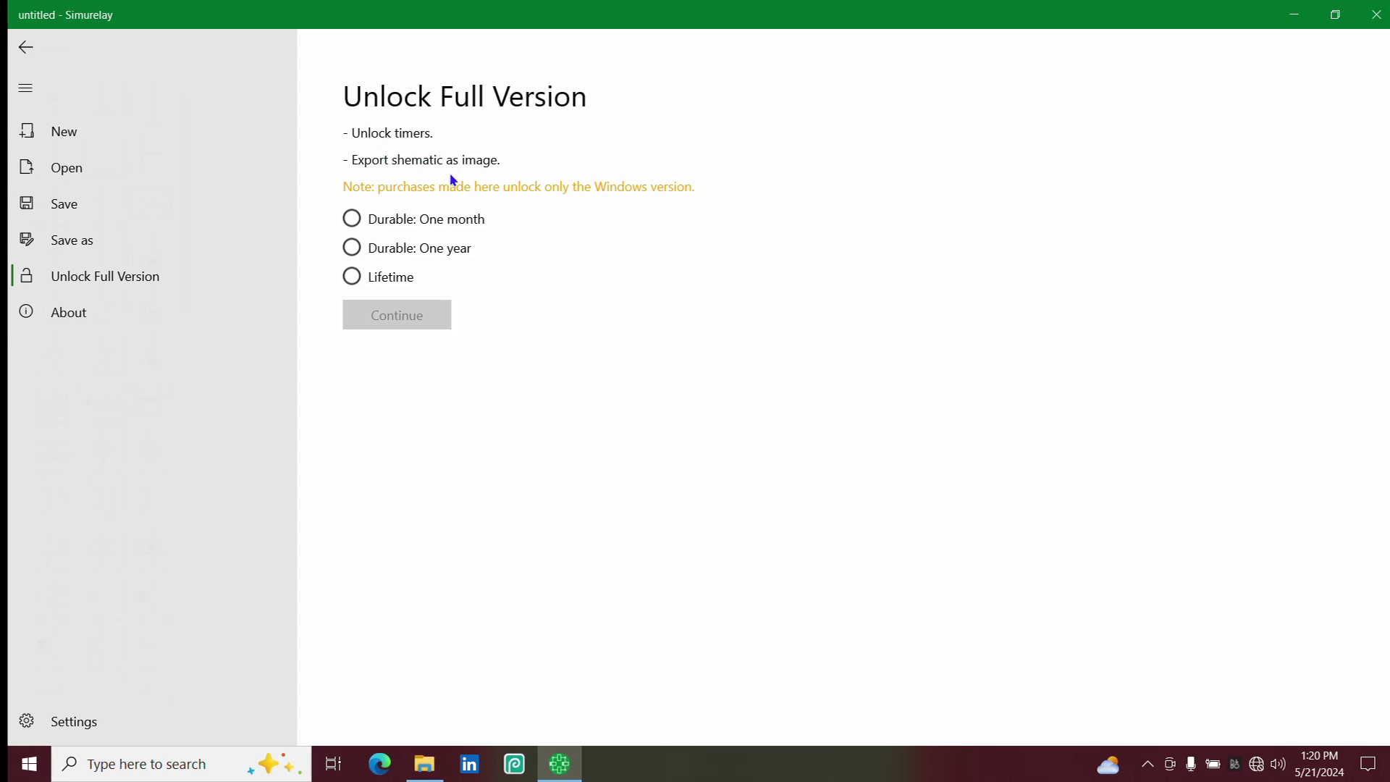
{"action": "left_click", "coordinate": [119, 306]}
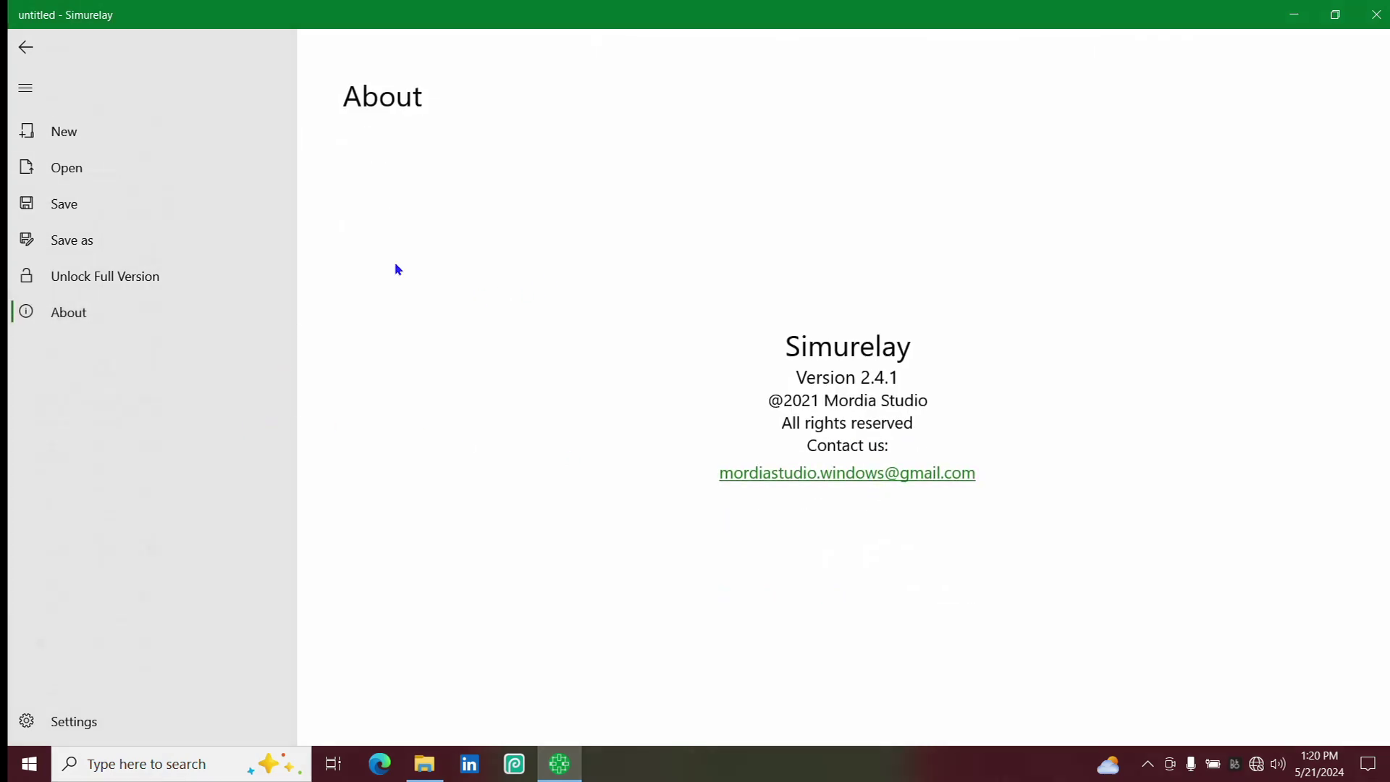
{"action": "left_click", "coordinate": [195, 216]}
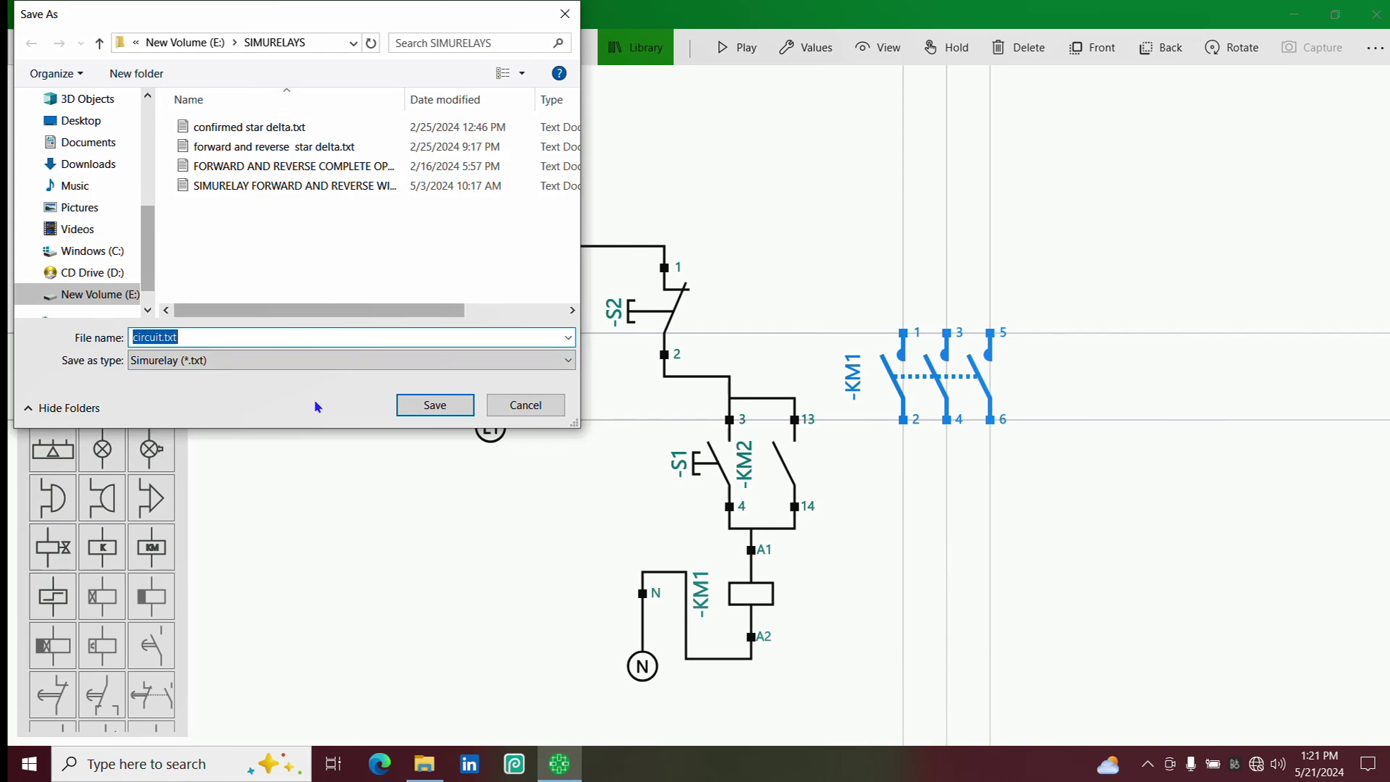
{"action": "left_click", "coordinate": [565, 9]}
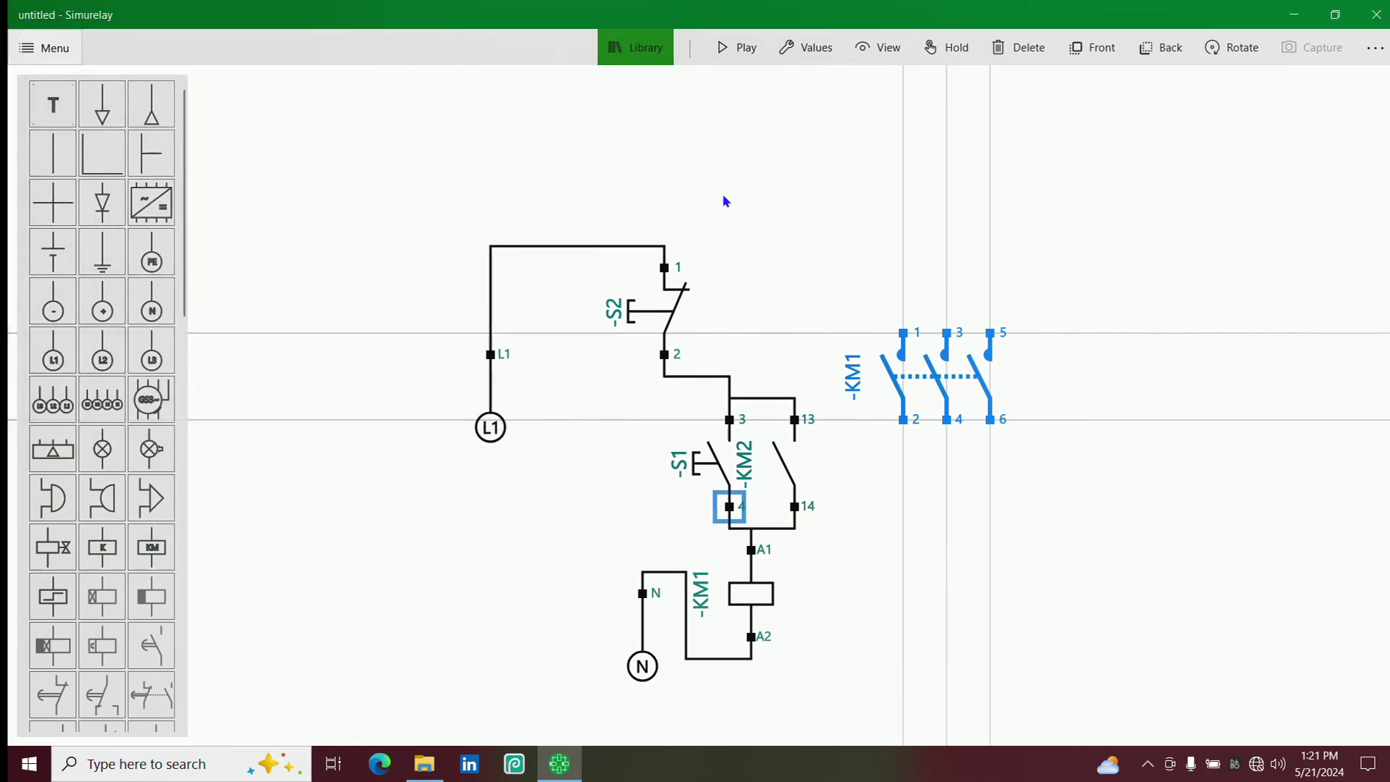
Simulate the circuit, operate start pushbutton S1 repeatedly to test the coil and holding contact, and stop the simulation.
{"action": "left_click", "coordinate": [746, 49]}
{"action": "scroll", "coordinate": [706, 405], "scroll_direction": "down", "scroll_amount": 2}
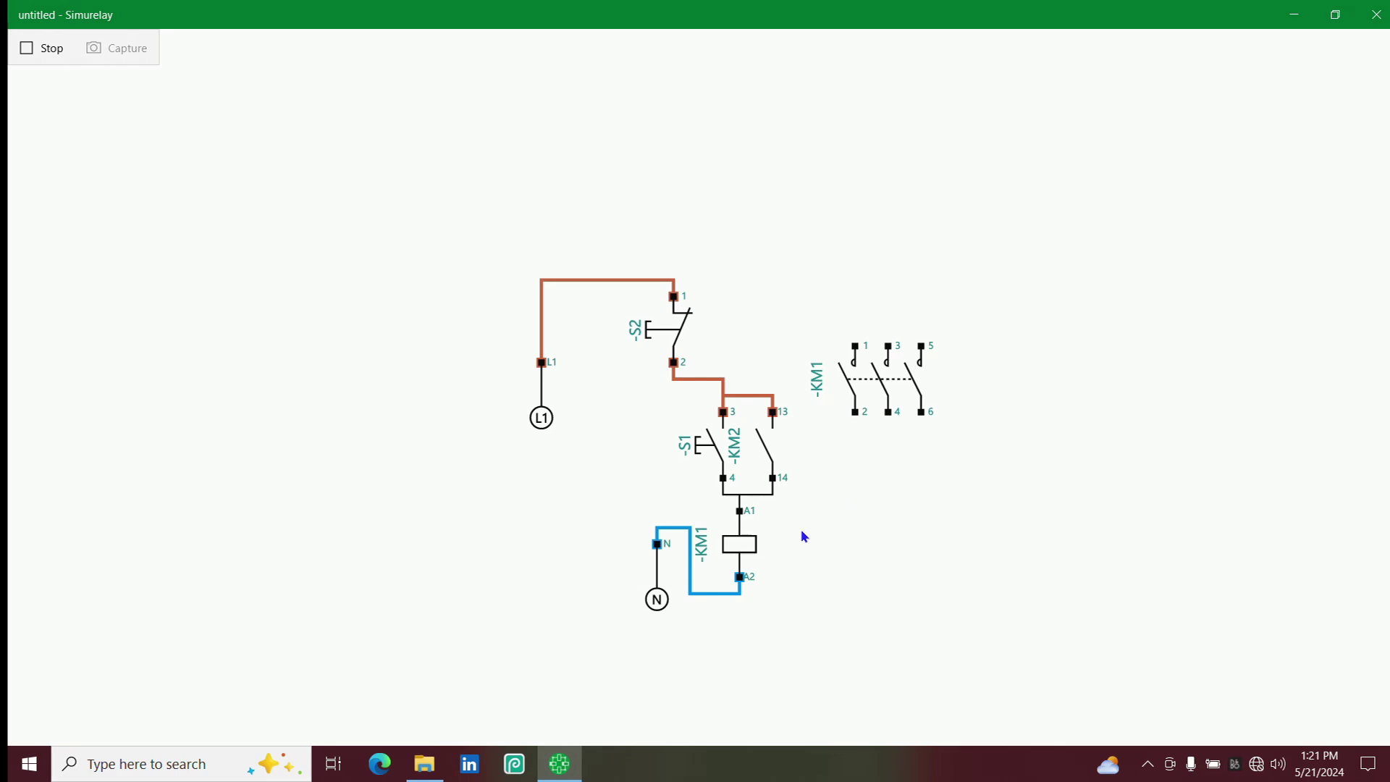
{"action": "left_click", "coordinate": [706, 461]}
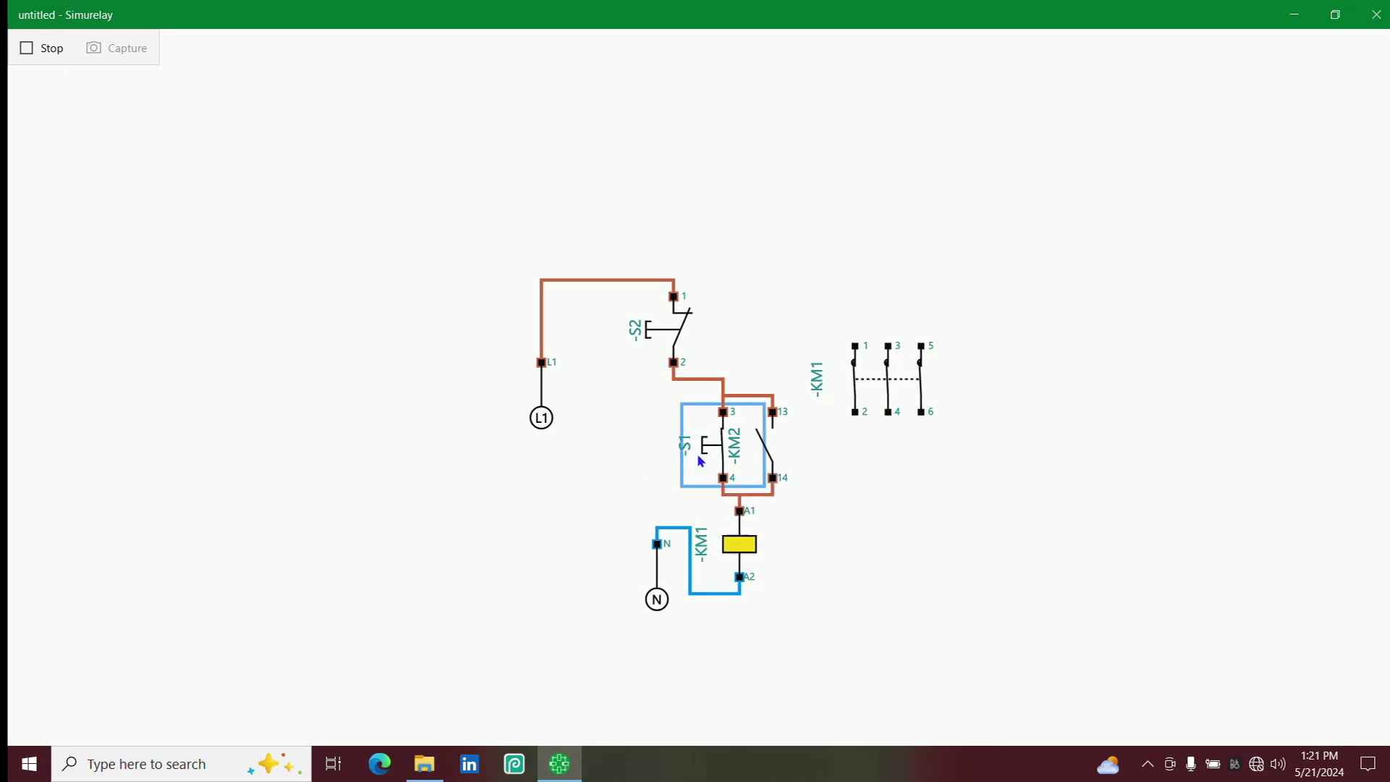
{"action": "left_click", "coordinate": [706, 460]}
{"action": "left_click", "coordinate": [706, 460]}
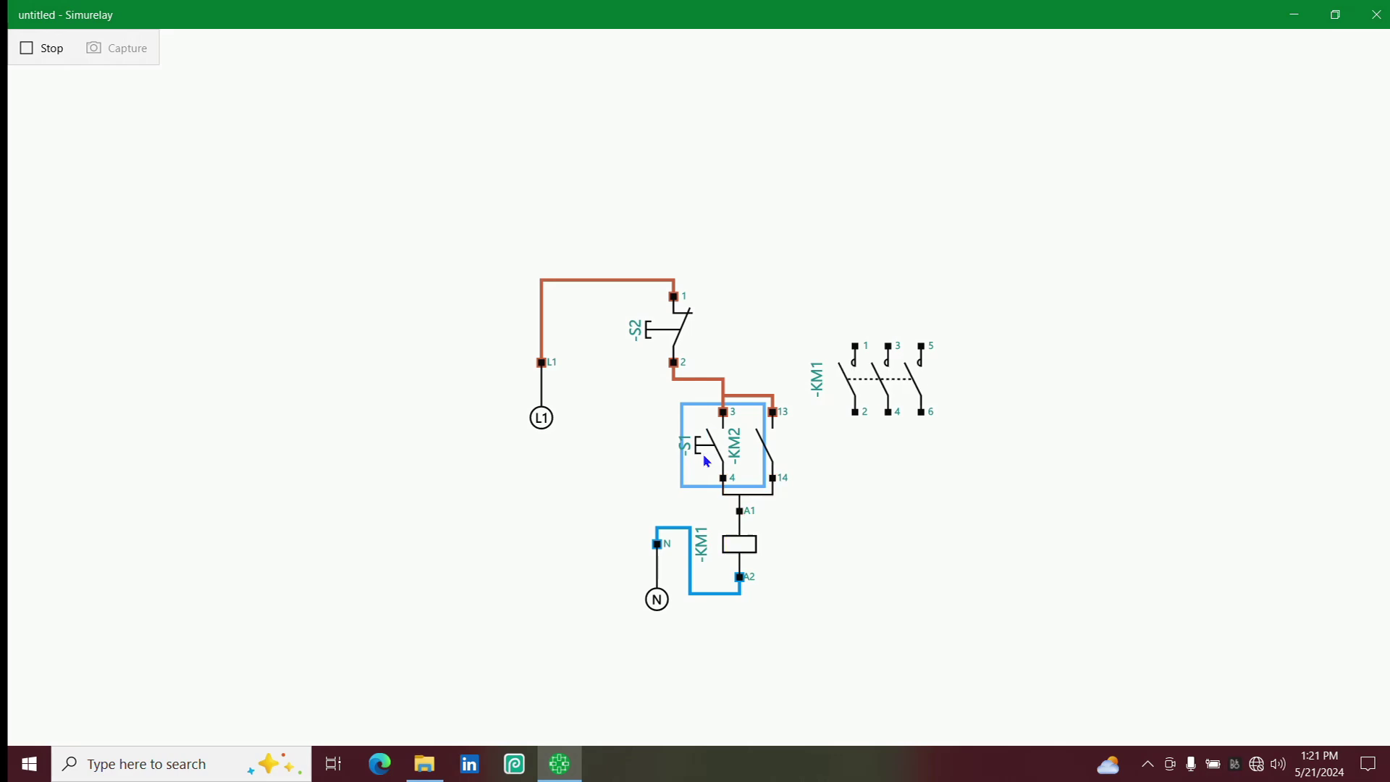
{"action": "left_click", "coordinate": [706, 461]}
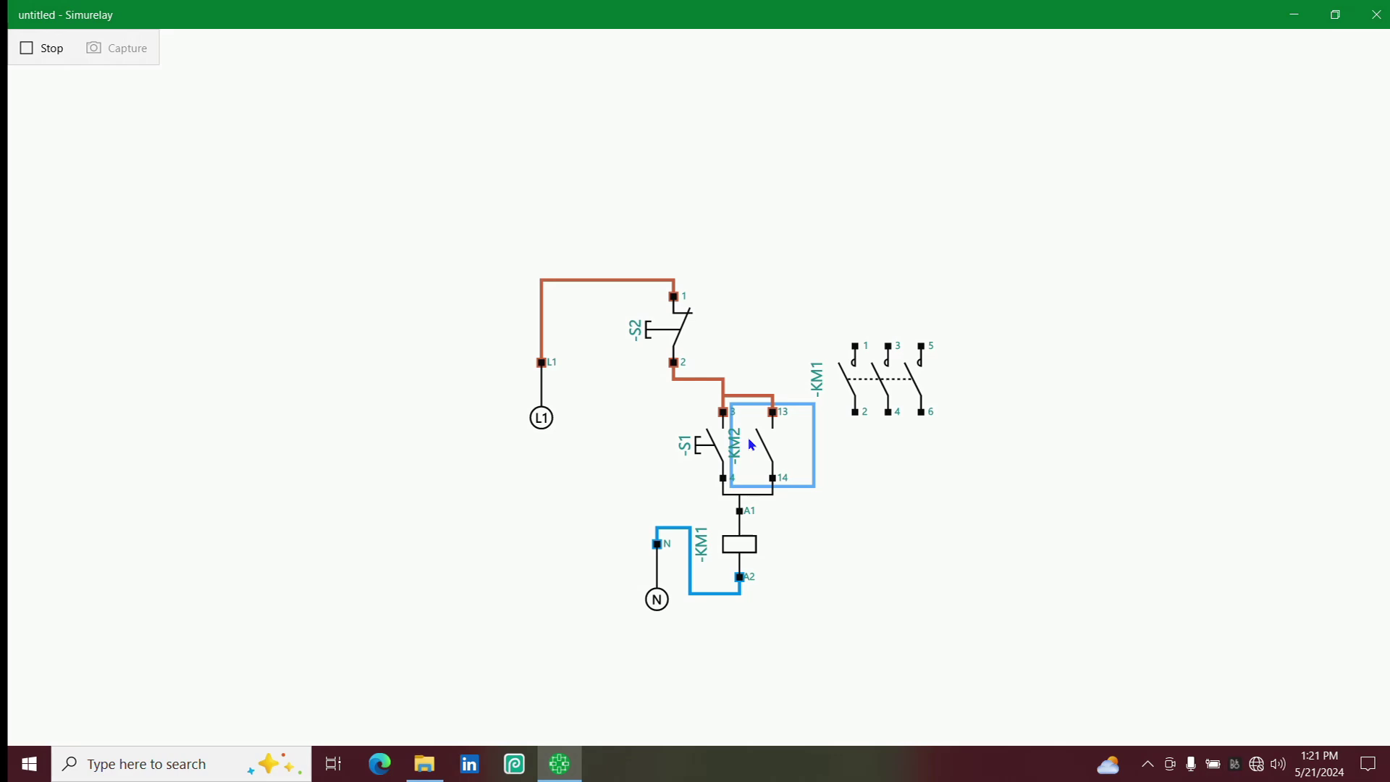
{"action": "left_click", "coordinate": [44, 48]}
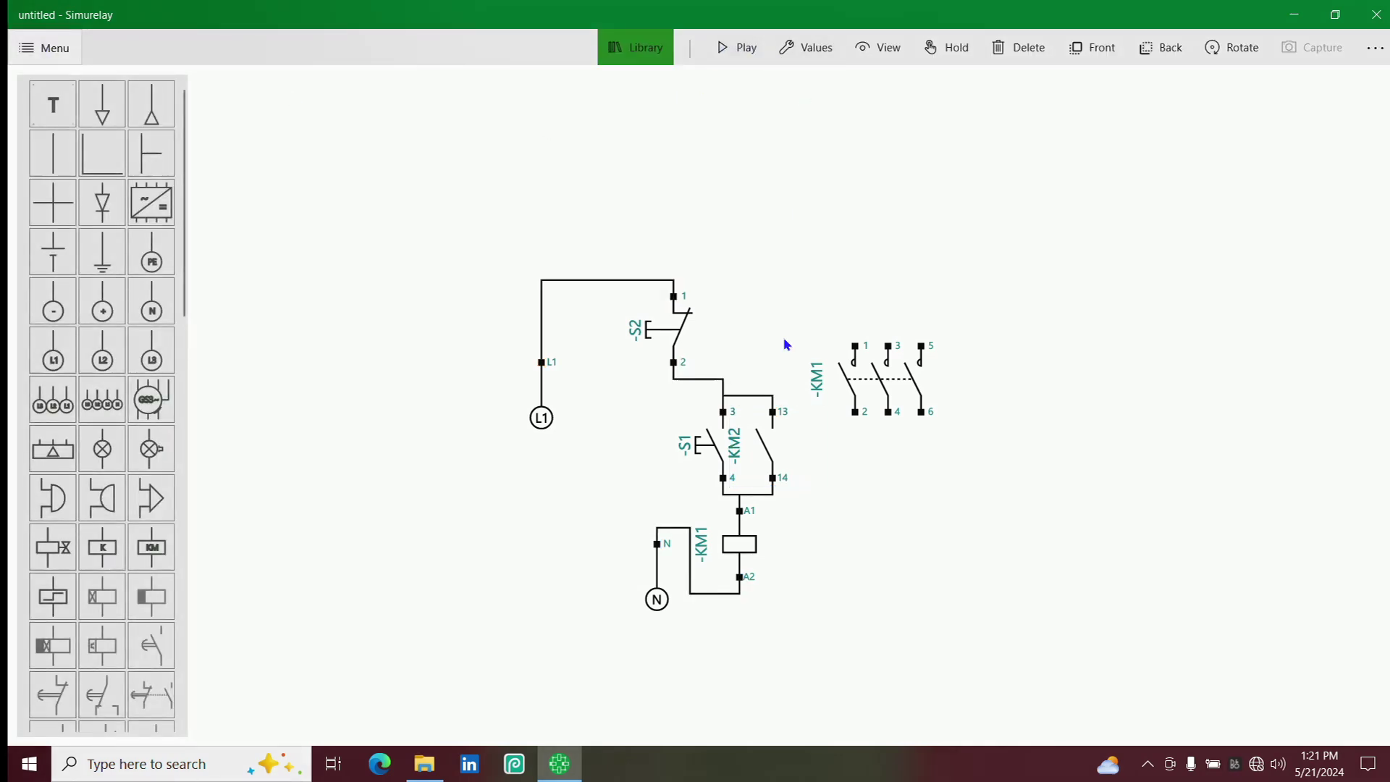
Move the parallel holding contact slightly upward and set its number to 1 to match the KM1 coil.
{"action": "left_click_drag", "start_coordinate": [751, 428], "coordinate": [751, 415]}
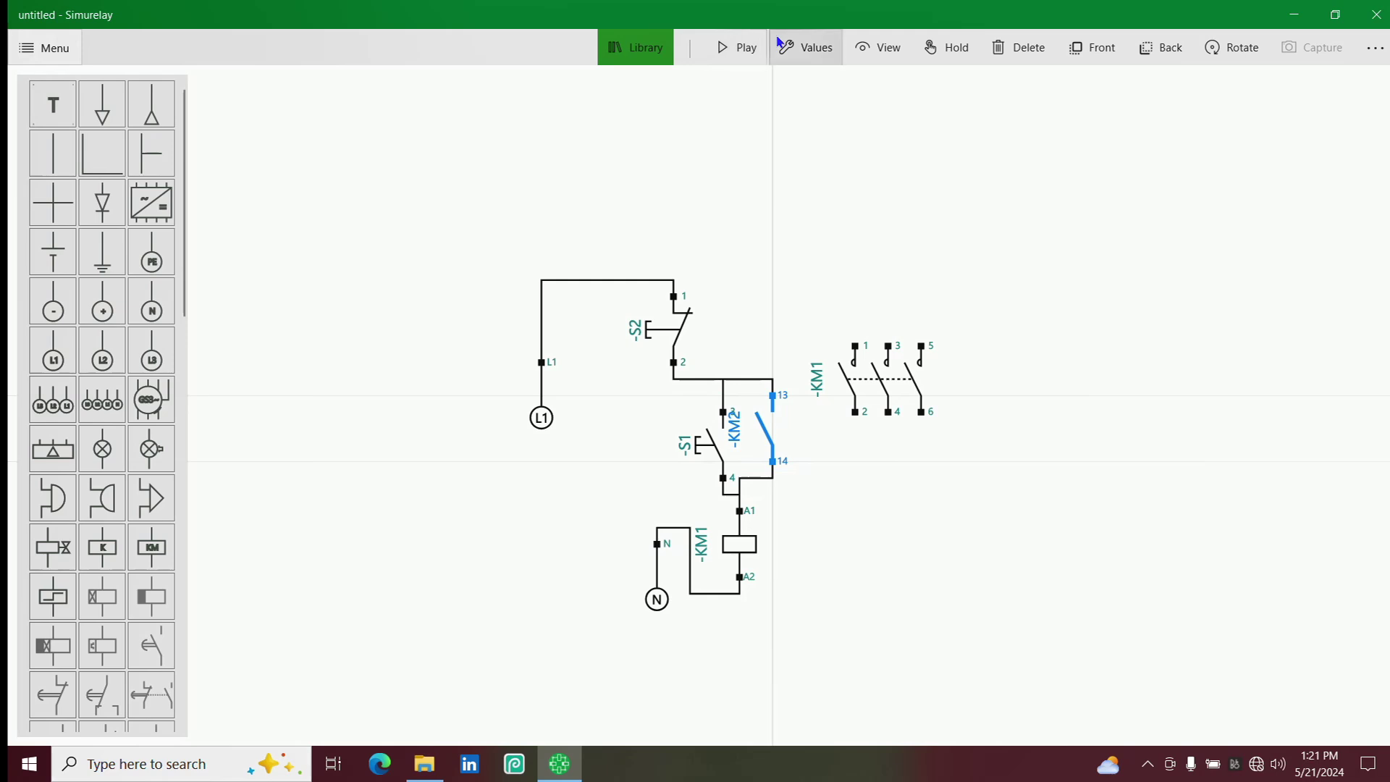
{"action": "left_click", "coordinate": [806, 47]}
{"action": "left_click", "coordinate": [515, 65]}
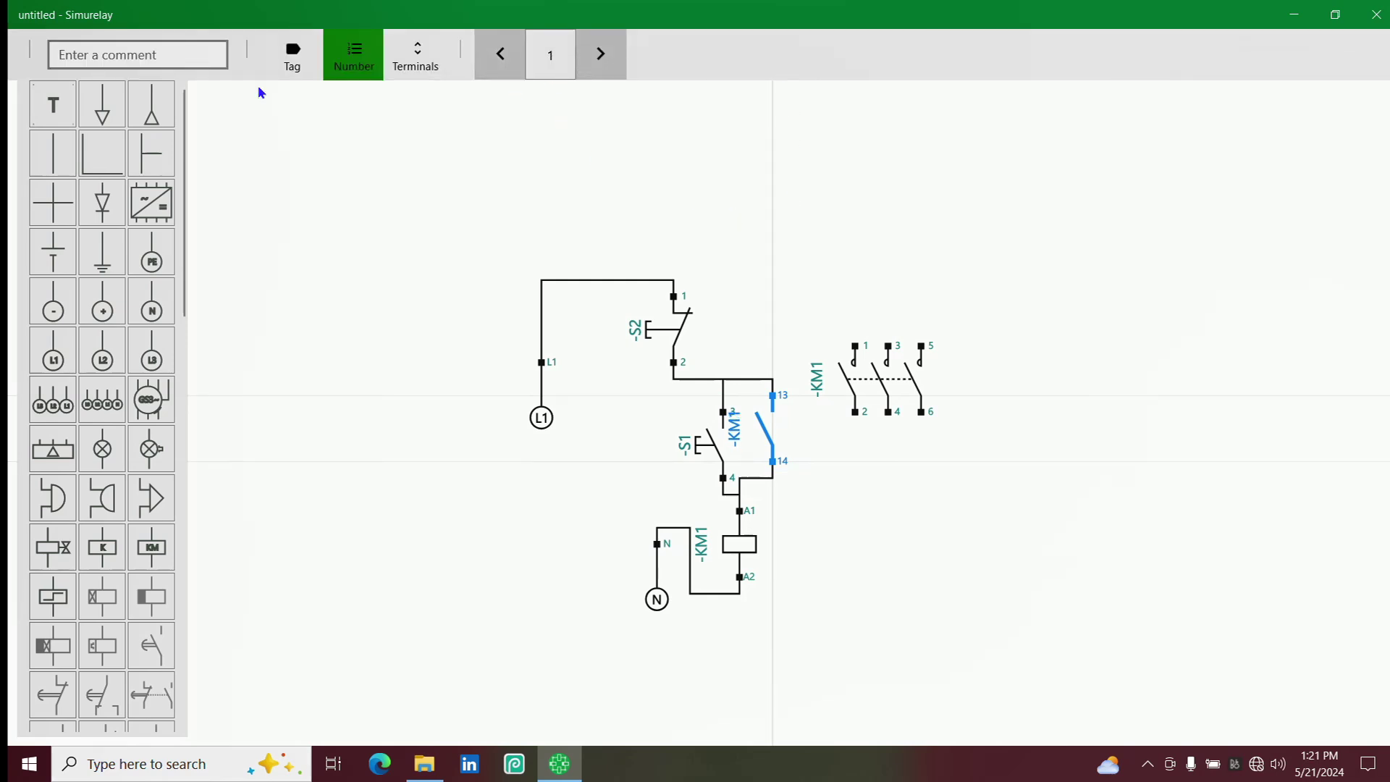
{"action": "left_click", "coordinate": [406, 186]}
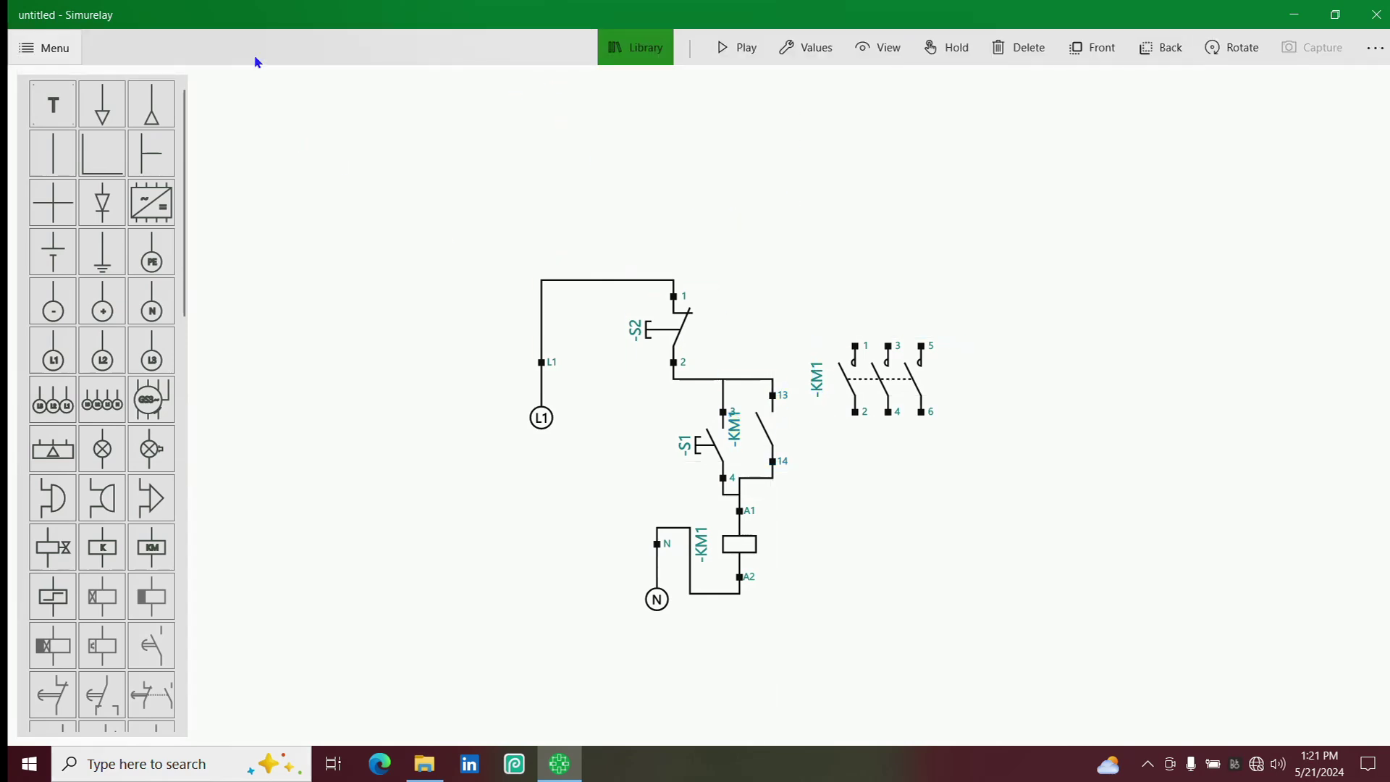
Run the simulation again and operate start pushbutton S1 to test the self-holding of contactor KM1.
{"action": "left_click", "coordinate": [729, 51]}
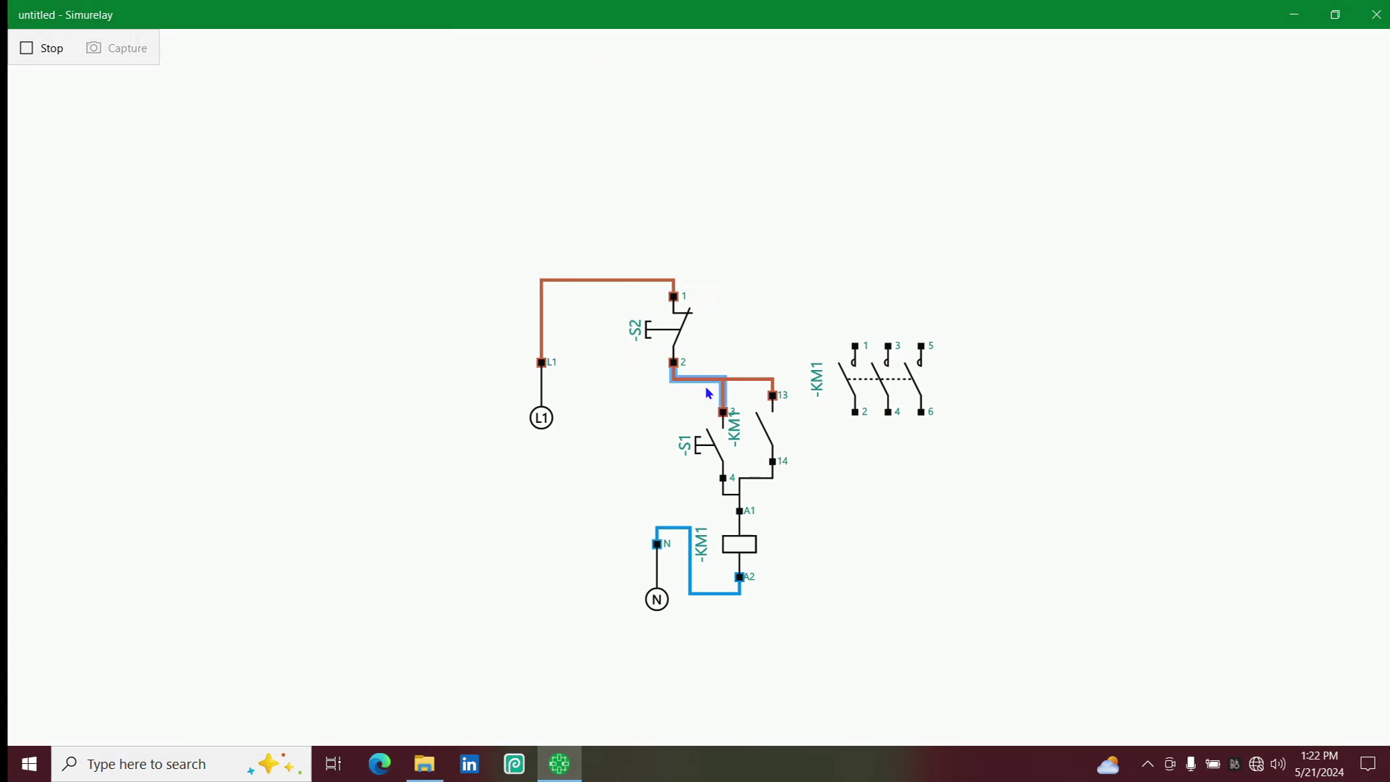
{"action": "left_click", "coordinate": [708, 438]}
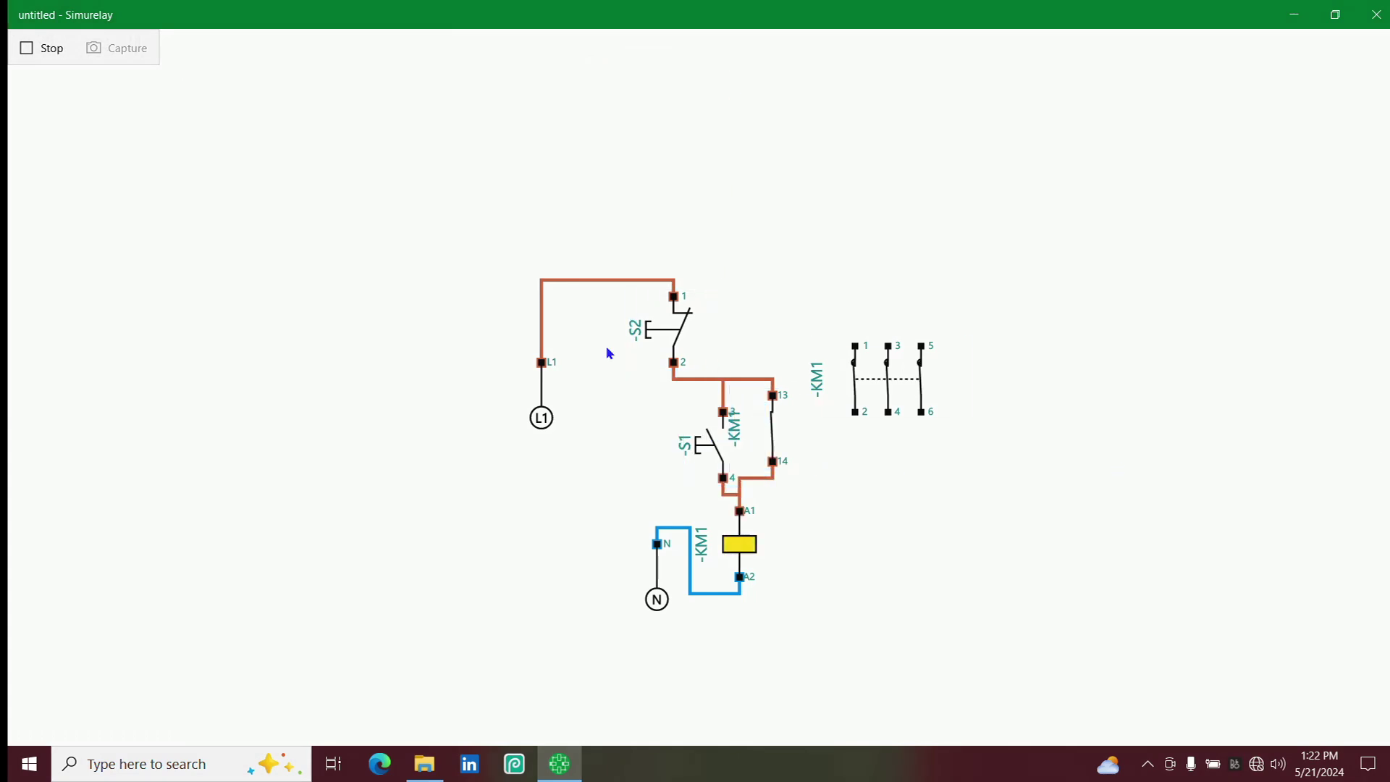
Operate stop pushbutton S2 and start pushbutton S1 alternately to test releasing and re-energizing contactor KM1, and stop the simulation.
{"action": "left_click", "coordinate": [659, 335]}
{"action": "left_click", "coordinate": [707, 438]}
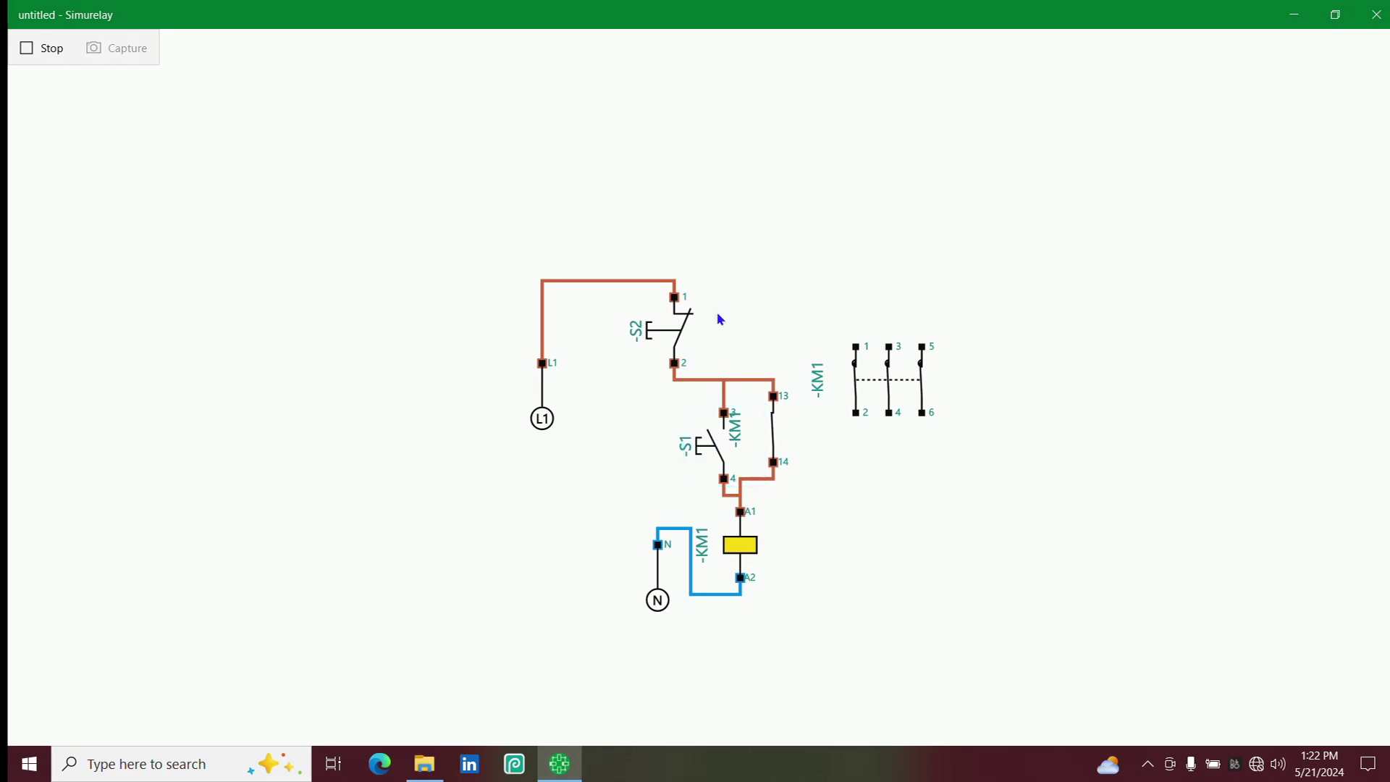
{"action": "left_click", "coordinate": [659, 333]}
{"action": "left_click", "coordinate": [707, 439]}
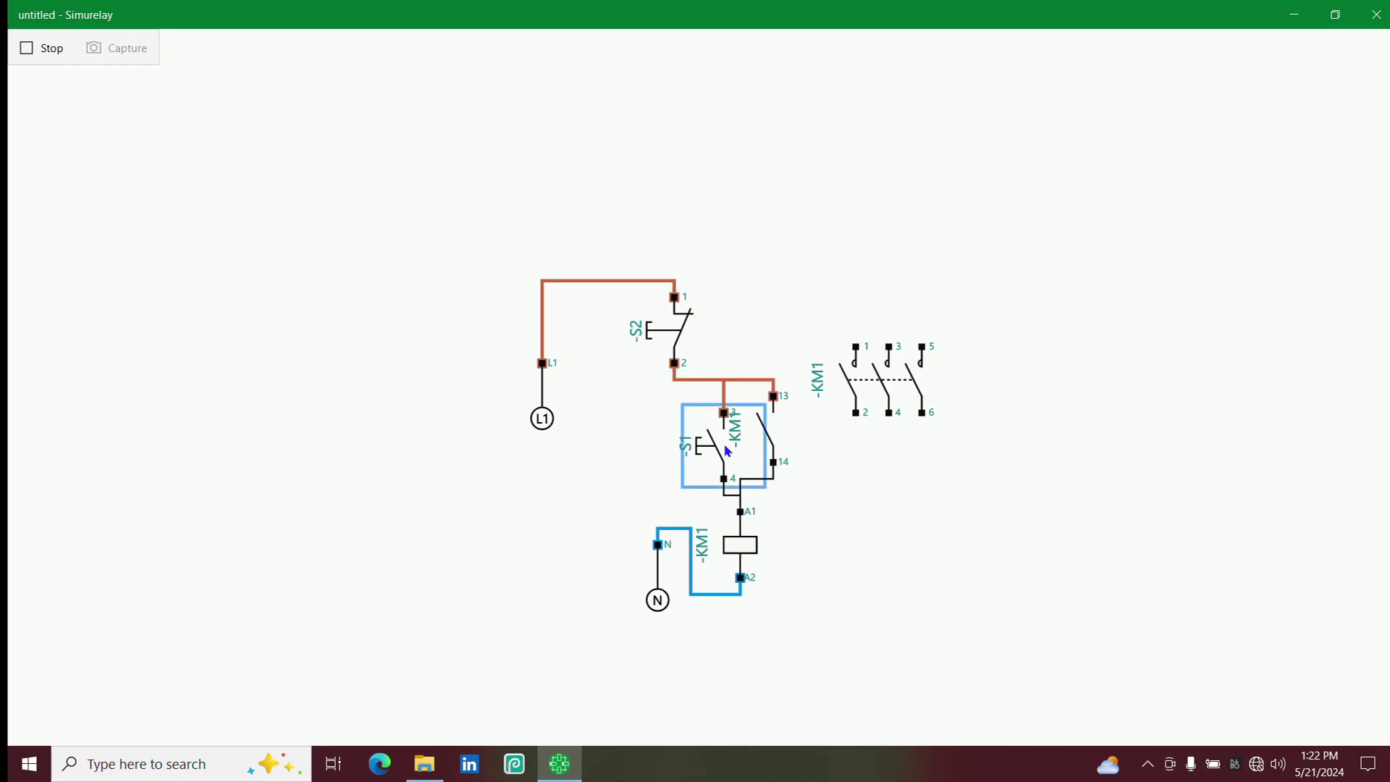
{"action": "left_click", "coordinate": [52, 51]}
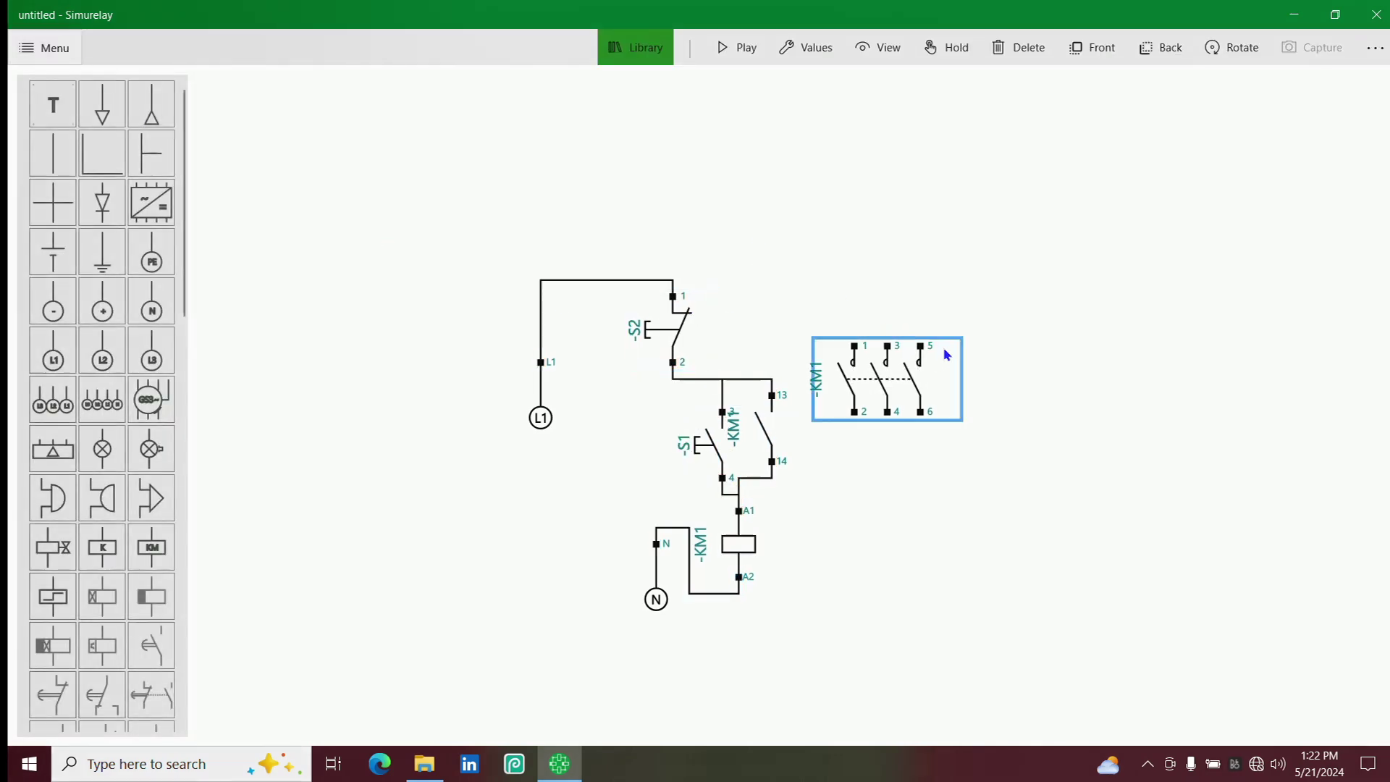
Switch the interface to the dark theme and return it to the light theme.
{"action": "left_click", "coordinate": [1376, 48]}
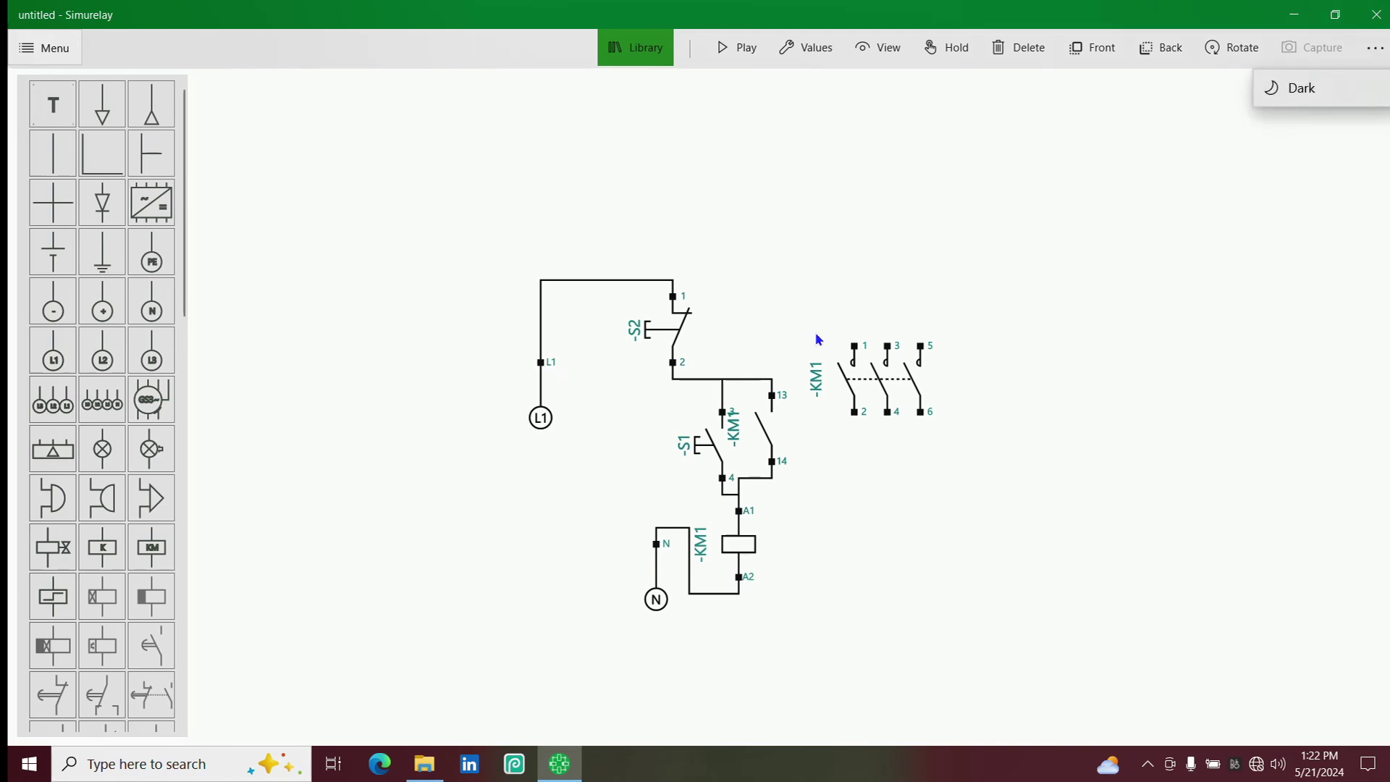
{"action": "left_click", "coordinate": [1301, 84]}
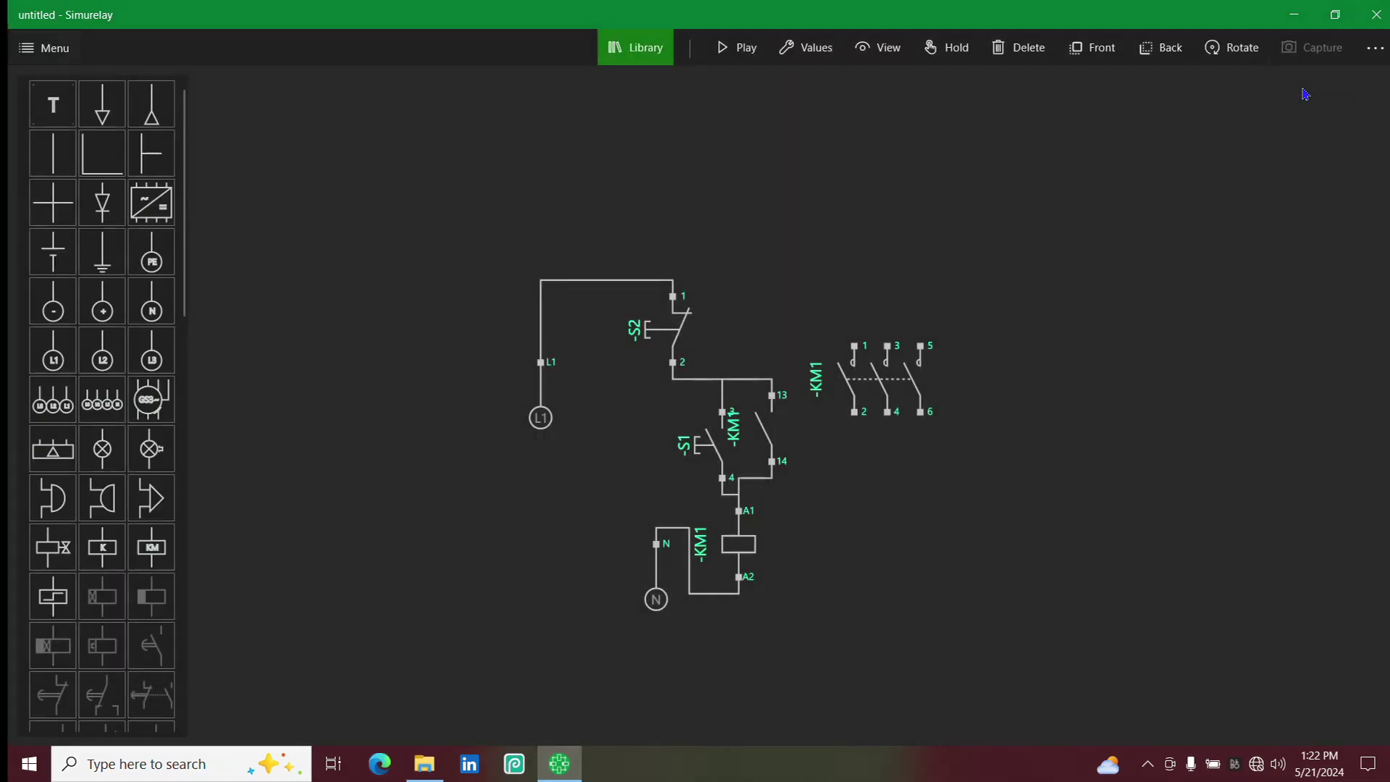
{"action": "left_click", "coordinate": [1375, 48]}
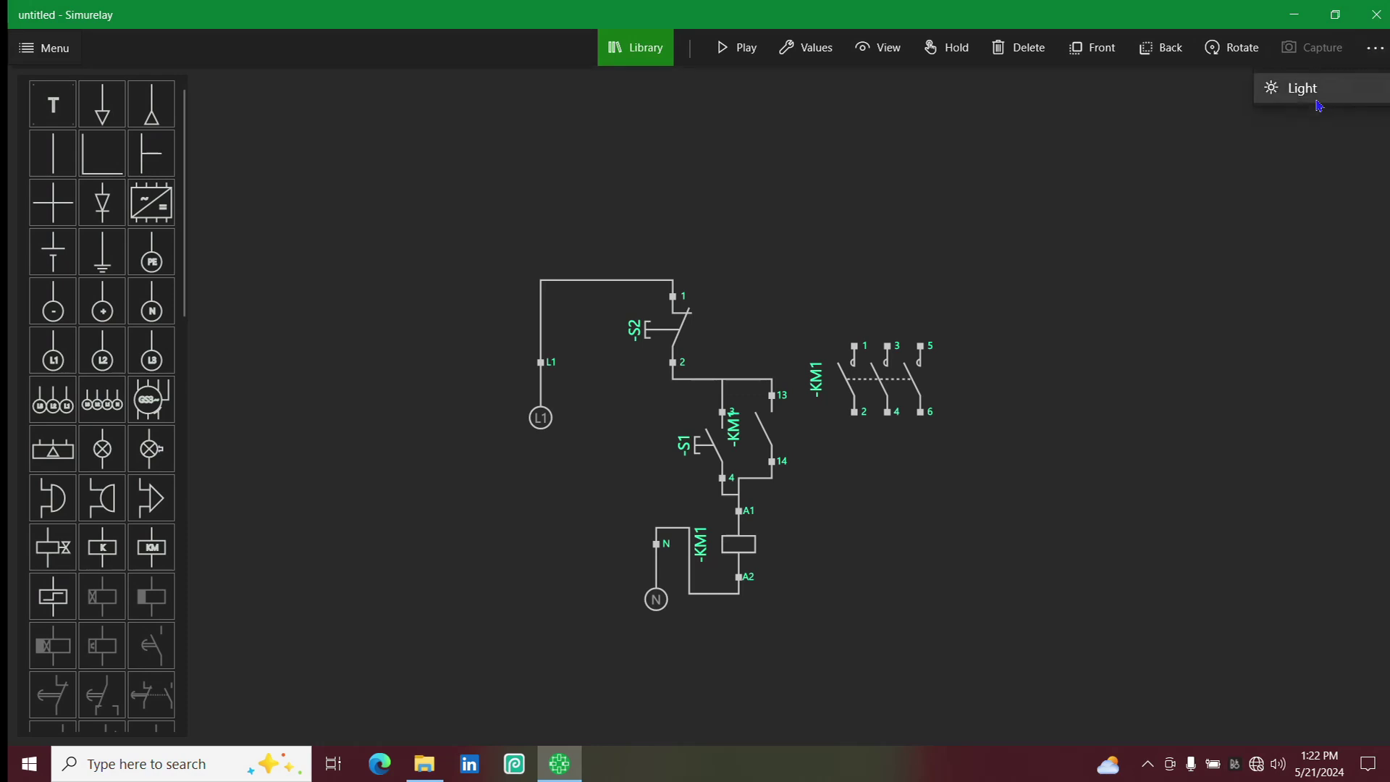
{"action": "left_click", "coordinate": [1303, 88]}
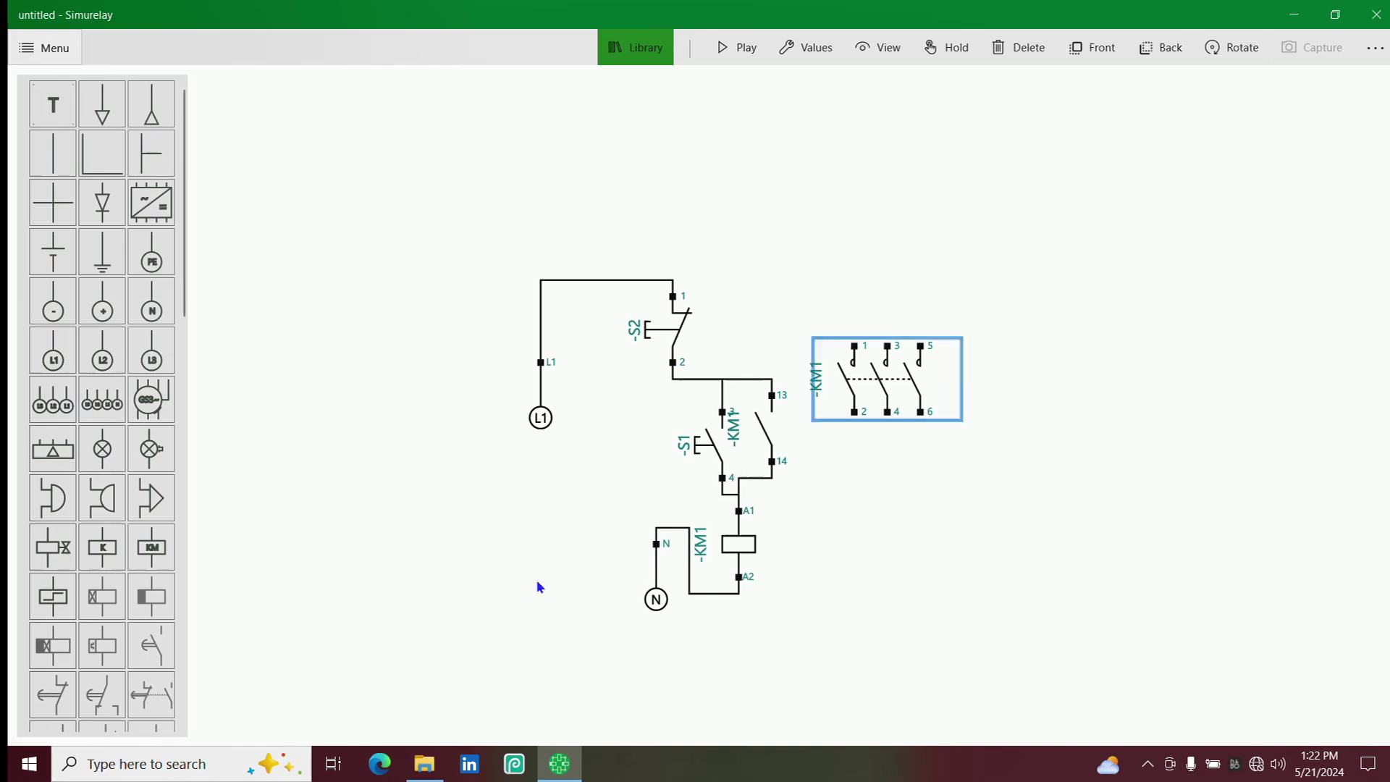
{"action": "scroll", "coordinate": [72, 637], "scroll_direction": "down", "scroll_amount": 2}
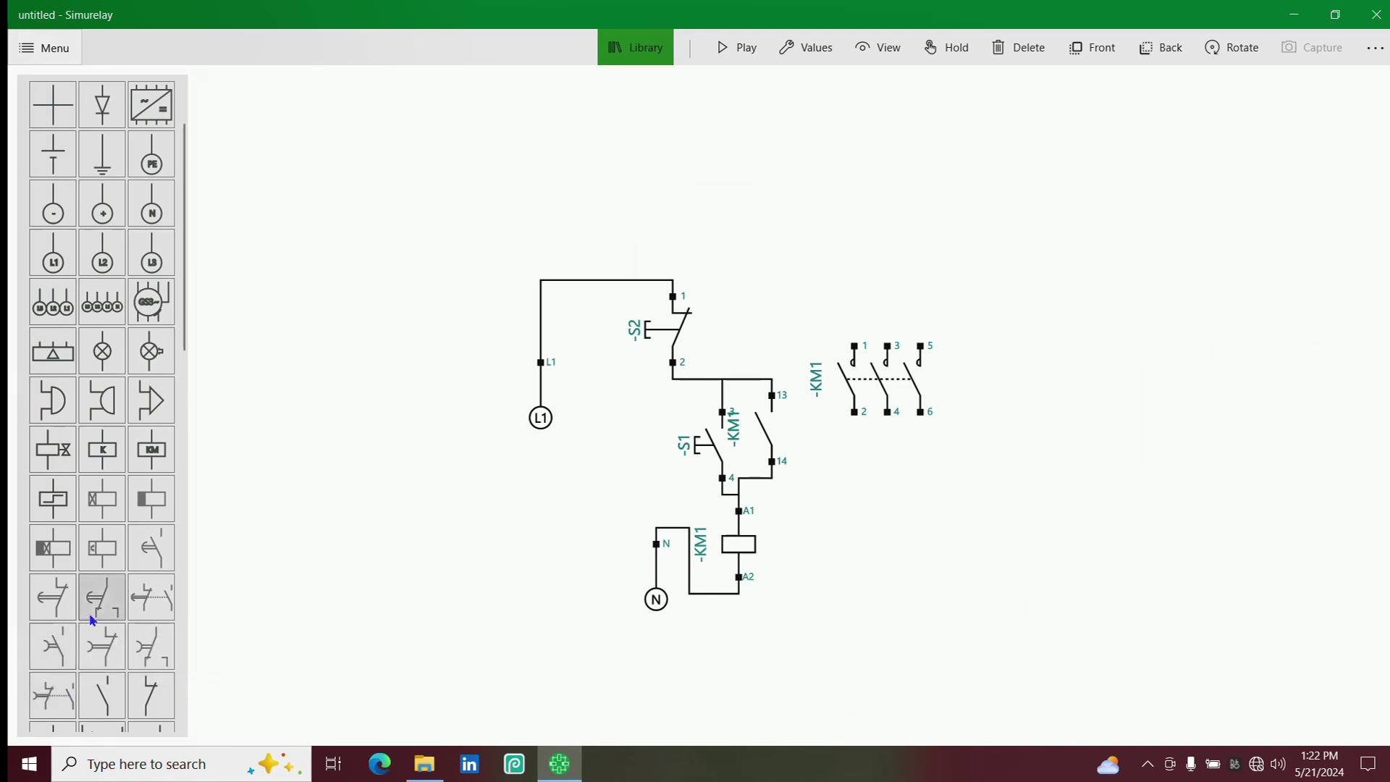
{"action": "scroll", "coordinate": [93, 621], "scroll_direction": "down", "scroll_amount": 3}
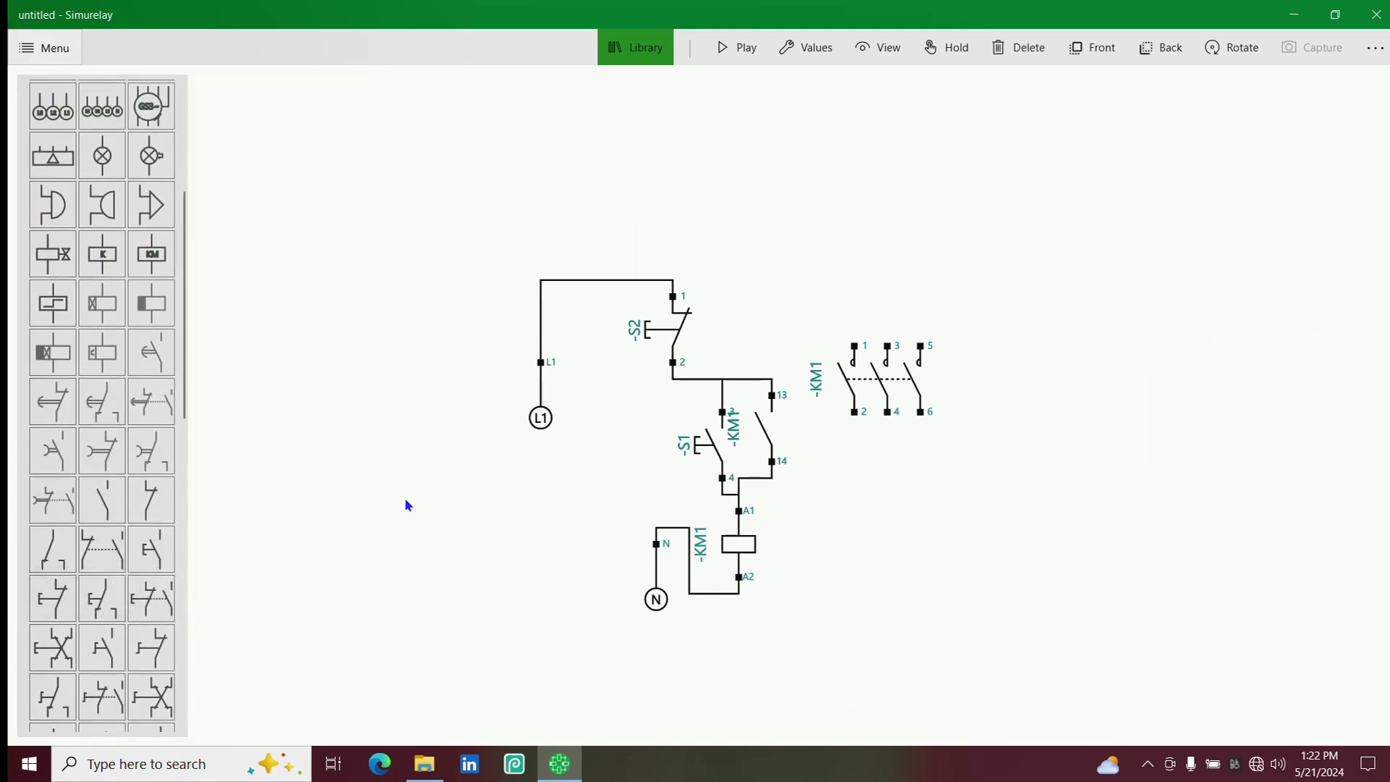
{"action": "left_click", "coordinate": [707, 429]}
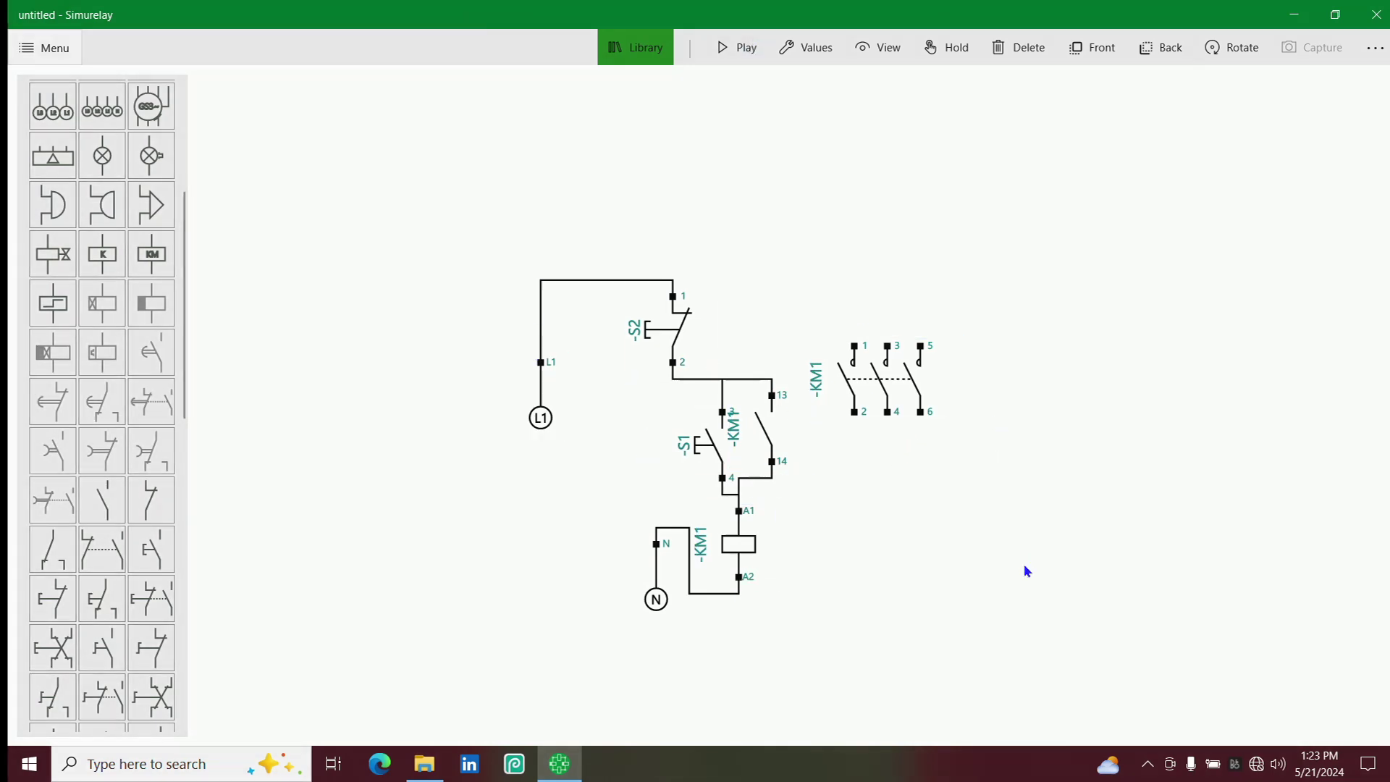
{"action": "left_click", "coordinate": [1148, 764]}
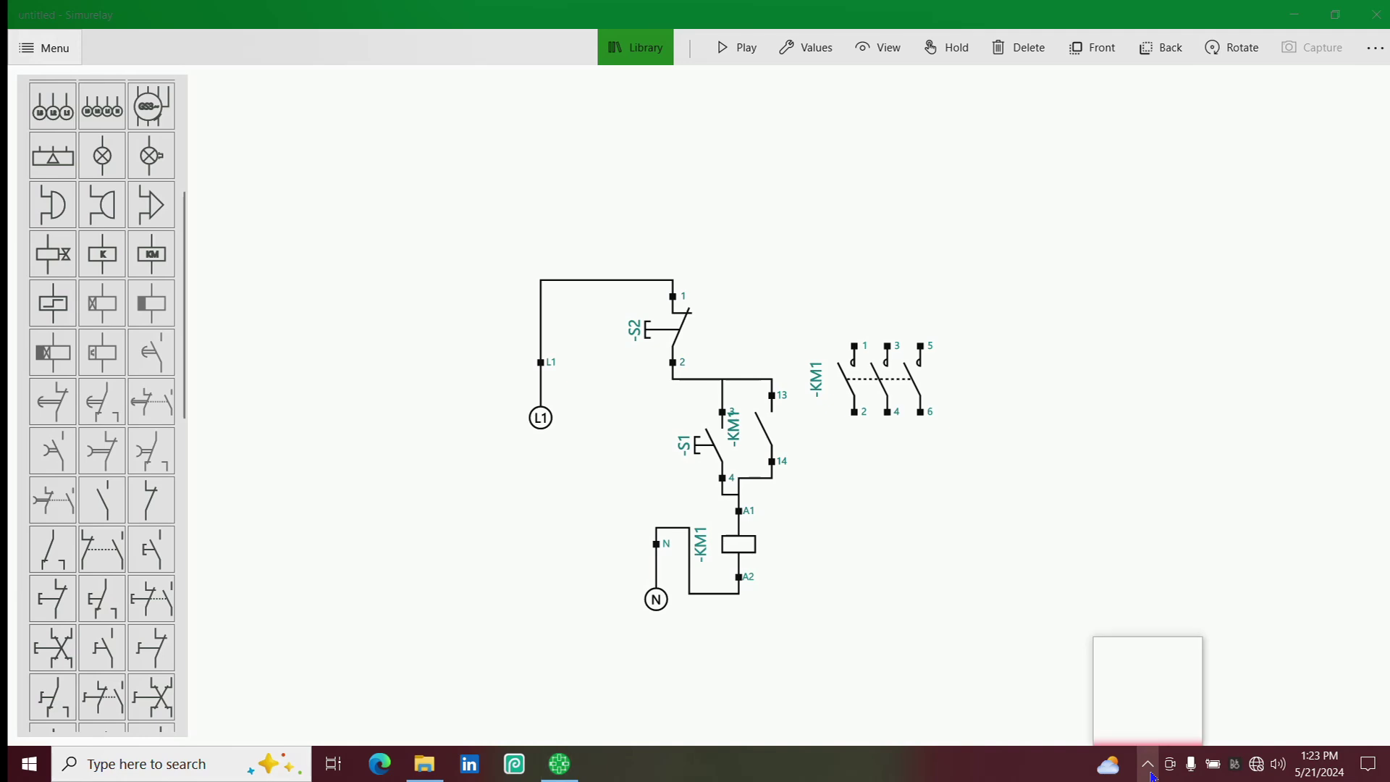
{"action": "left_click", "coordinate": [1159, 725]}
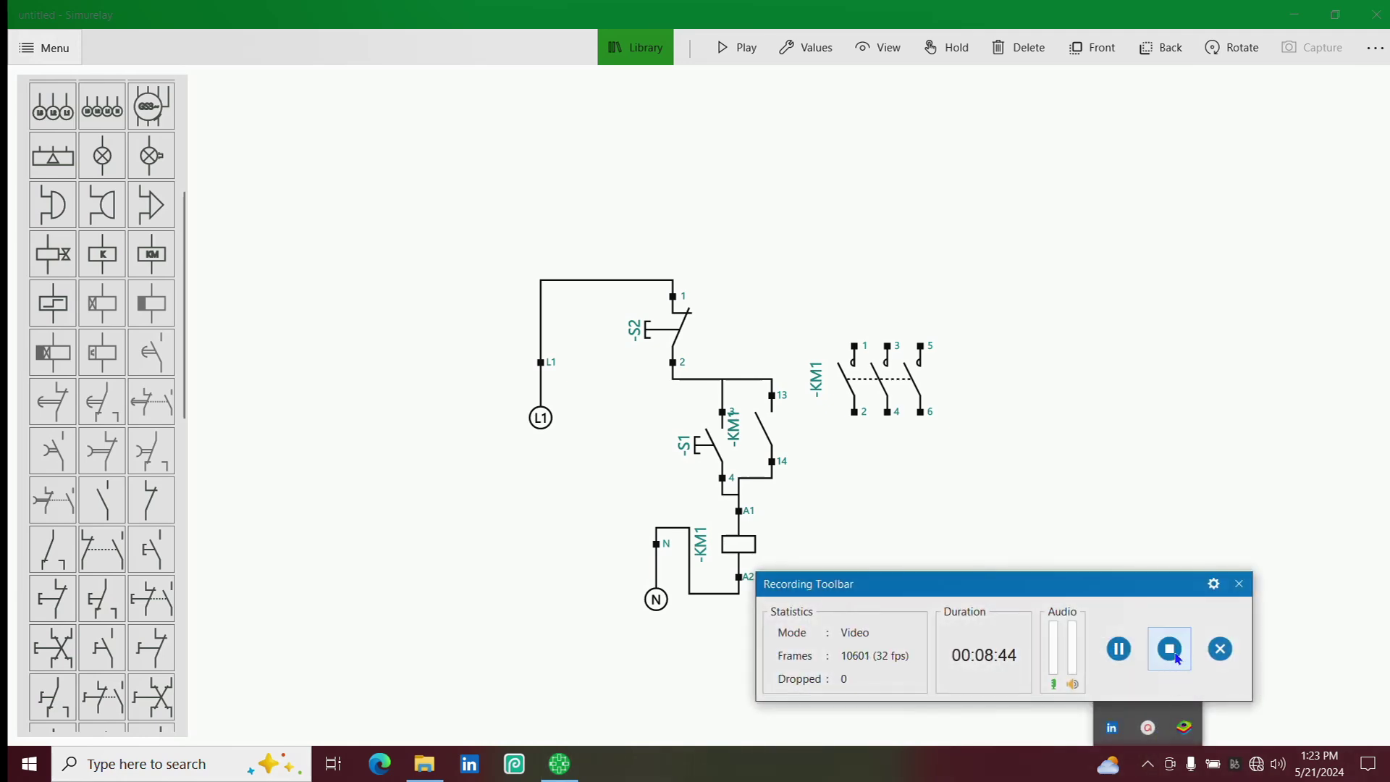